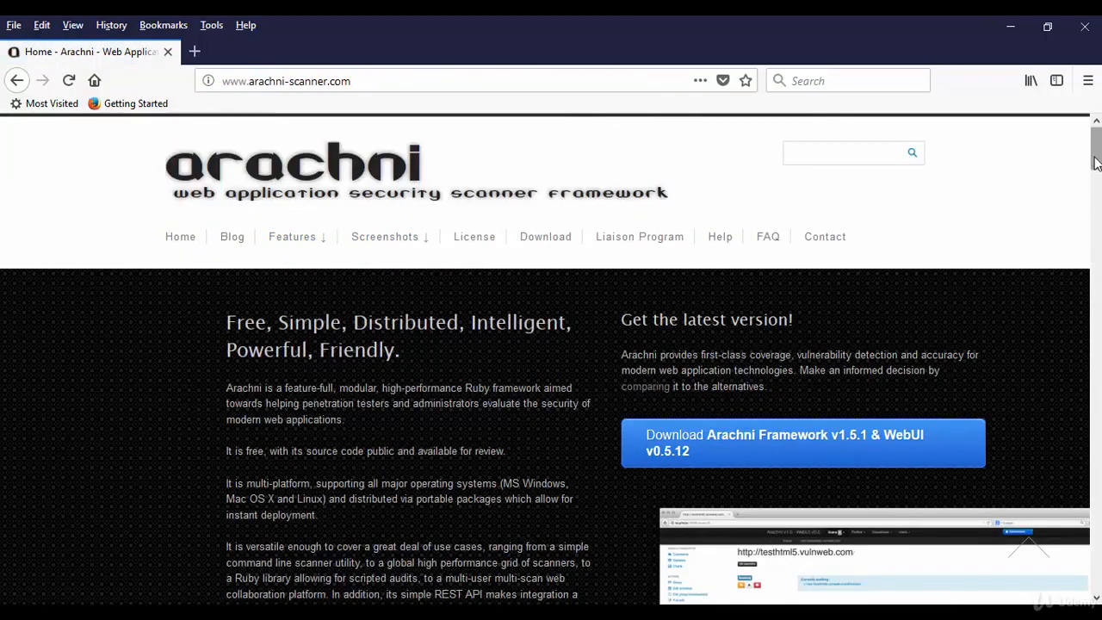
# Open Arachni's download page and scroll to the MS Windows section
pyautogui.scroll(-3, 1090, 184)
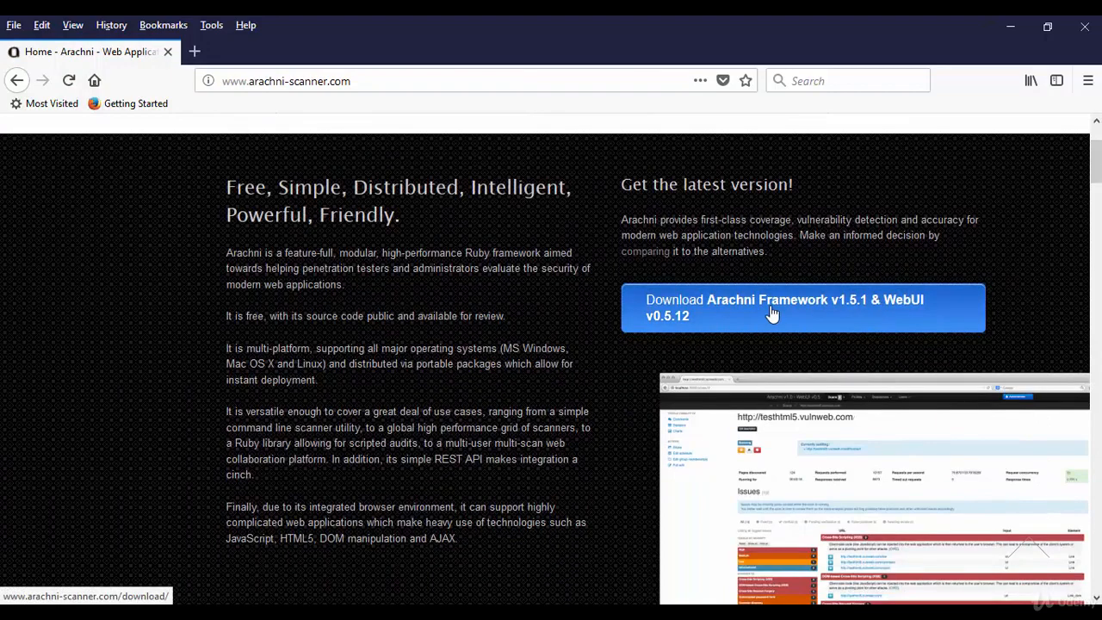
pyautogui.click(772, 315)
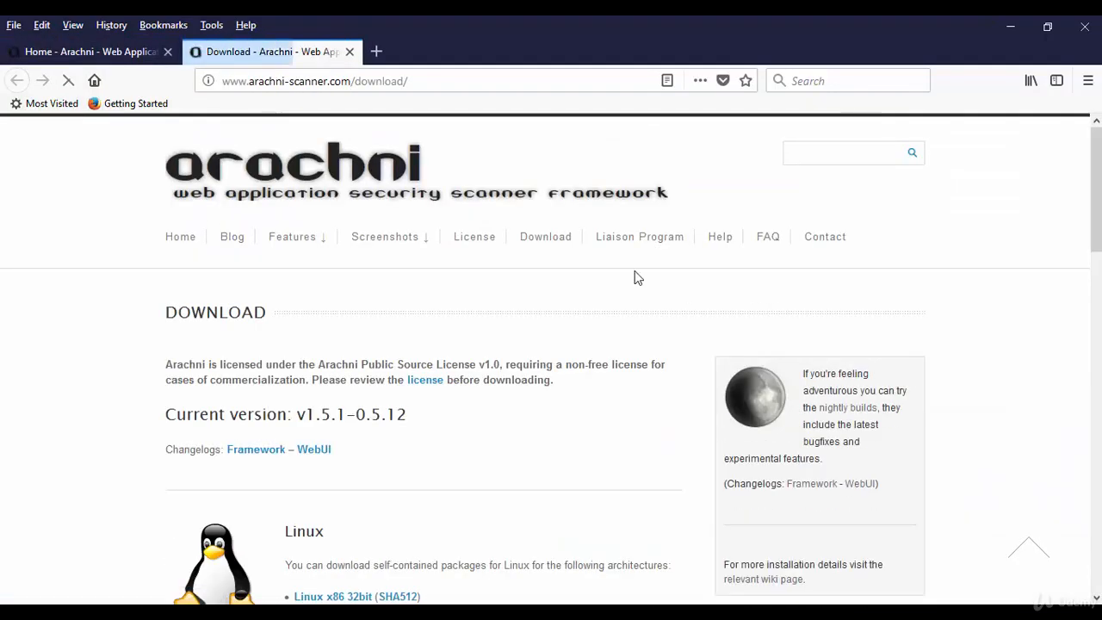
pyautogui.scroll(-4, 637, 278)
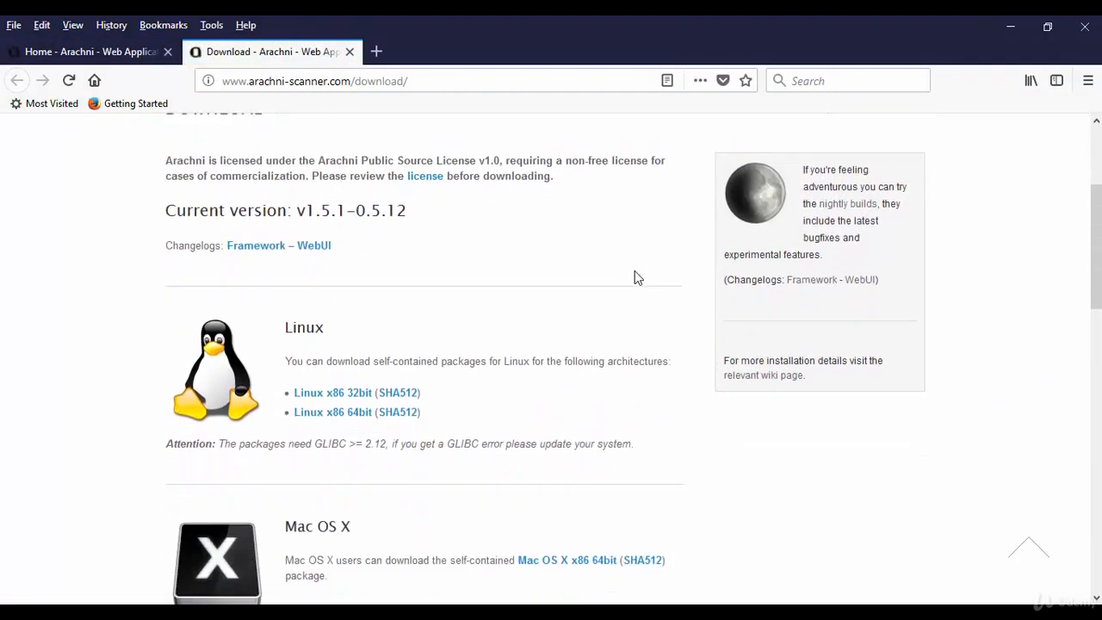
pyautogui.scroll(-8, 635, 277)
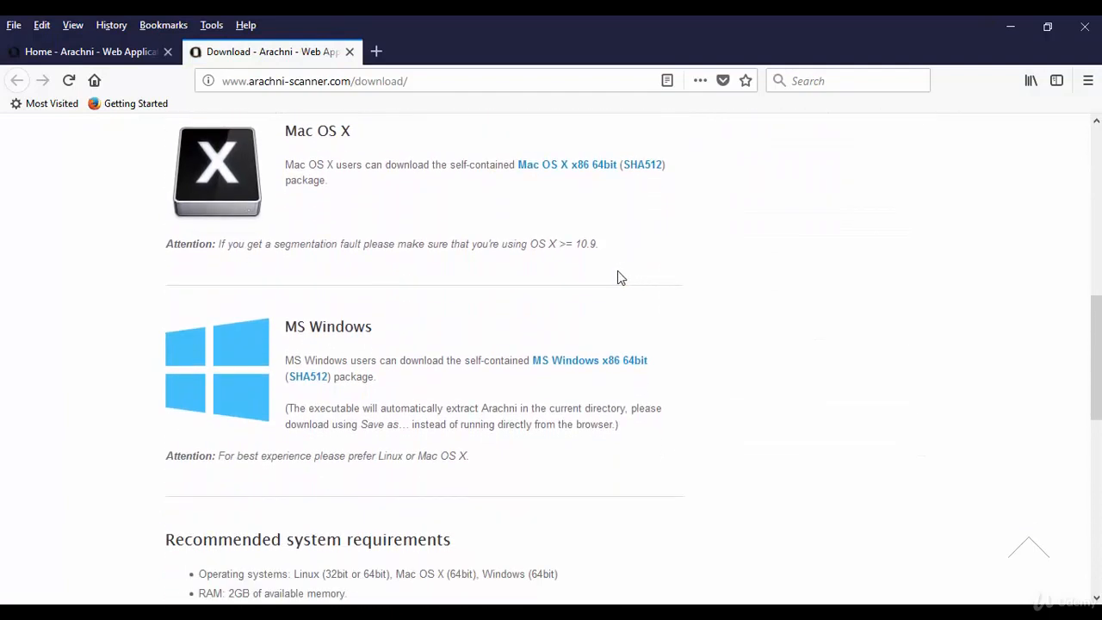
pyautogui.moveTo(286, 328); pyautogui.dragTo(423, 332)
pyautogui.click(424, 334)
# Start the MS Windows x86 64bit package download, cancel the save prompt, and minimize Firefox
pyautogui.click(568, 368)
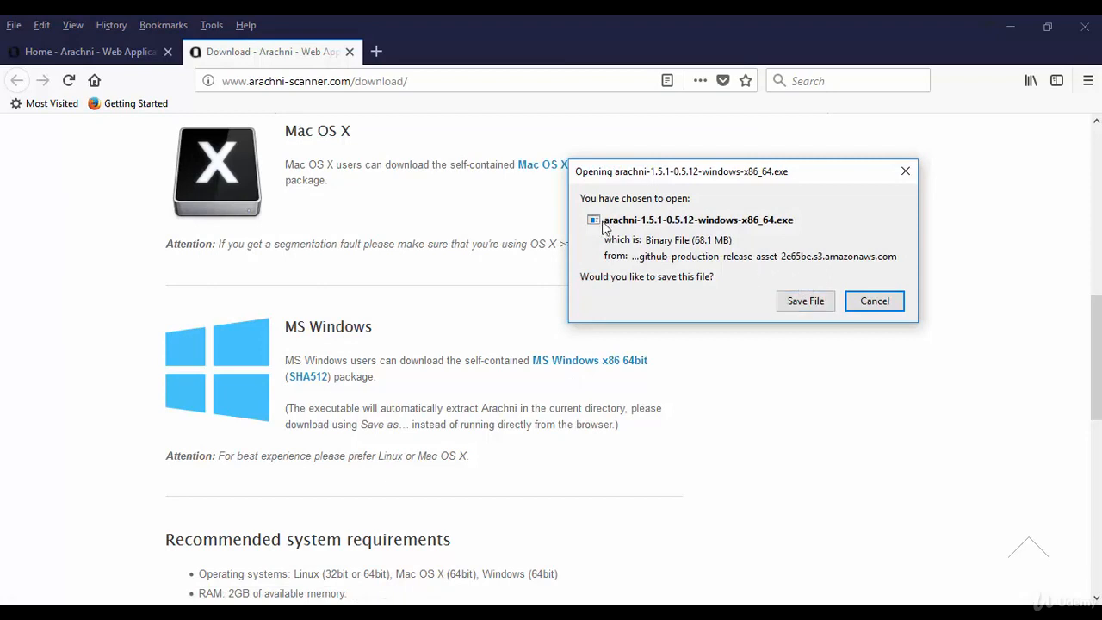
pyautogui.click(875, 301)
pyautogui.click(1009, 27)
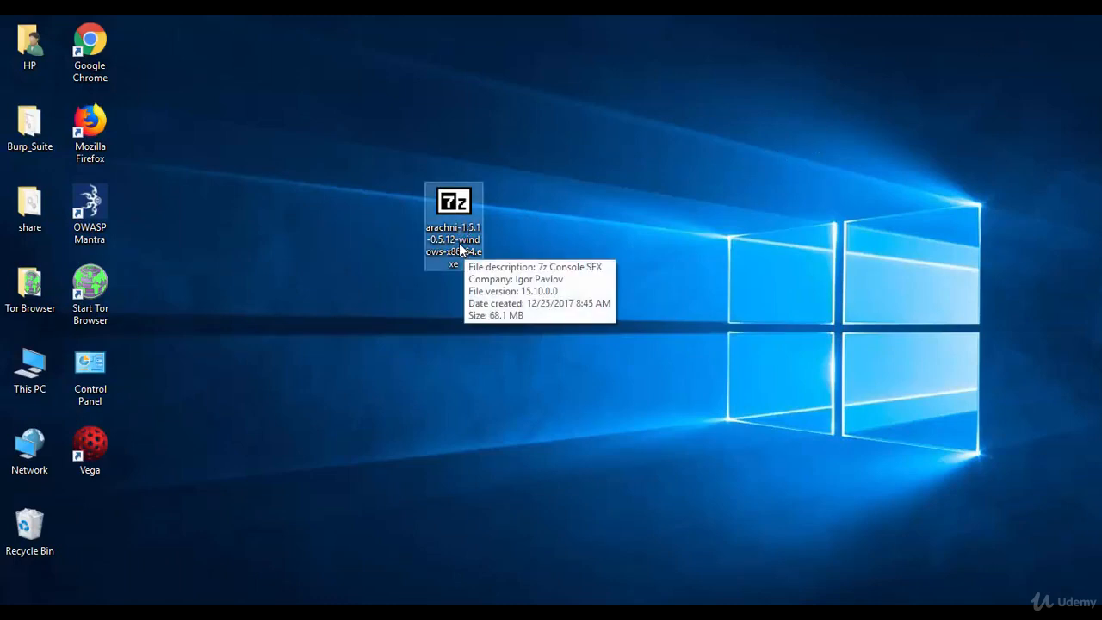
# Run arachni-1.5.1-0.5.12-windows-x86_64.exe past the security warning to extract it onto the desktop
pyautogui.doubleClick(458, 245)
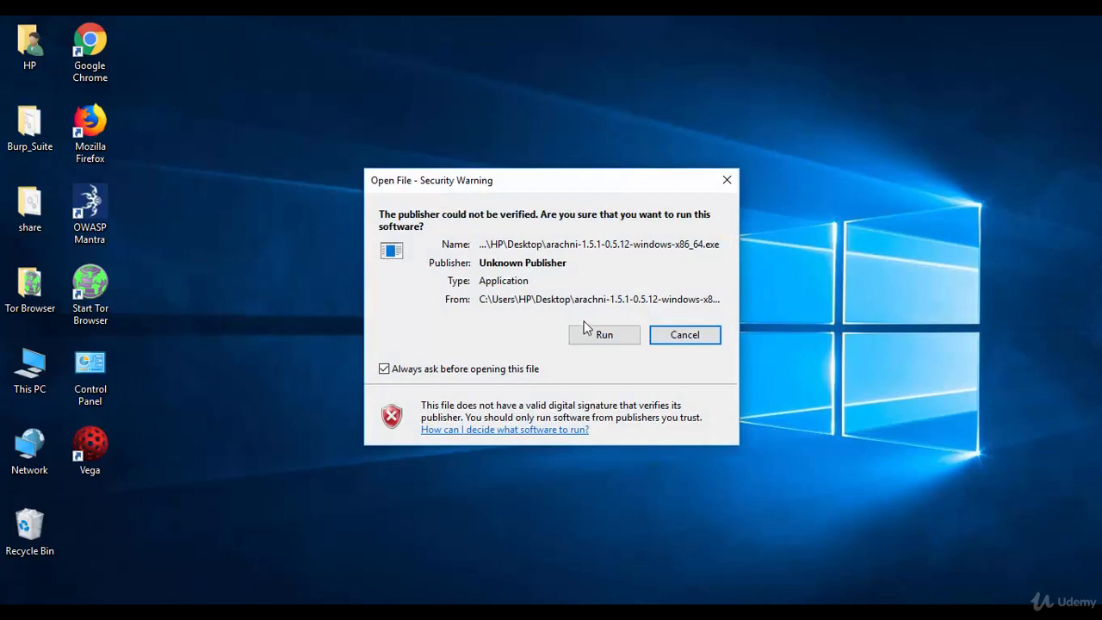
pyautogui.click(586, 330)
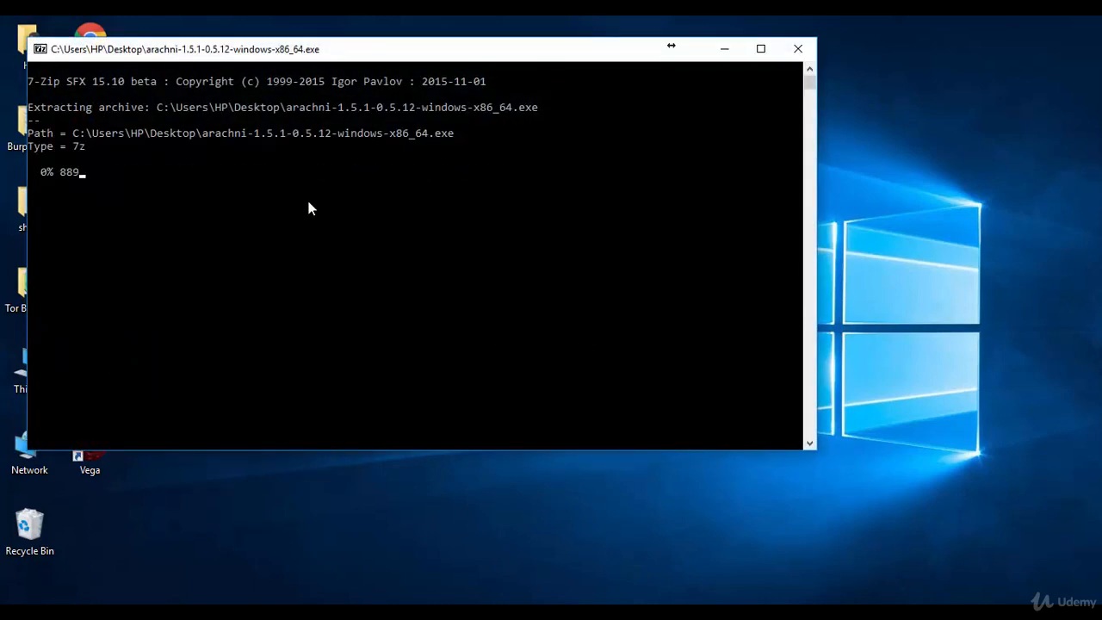
pyautogui.moveTo(40, 176); pyautogui.dragTo(89, 178)
pyautogui.rightClick(88, 177)
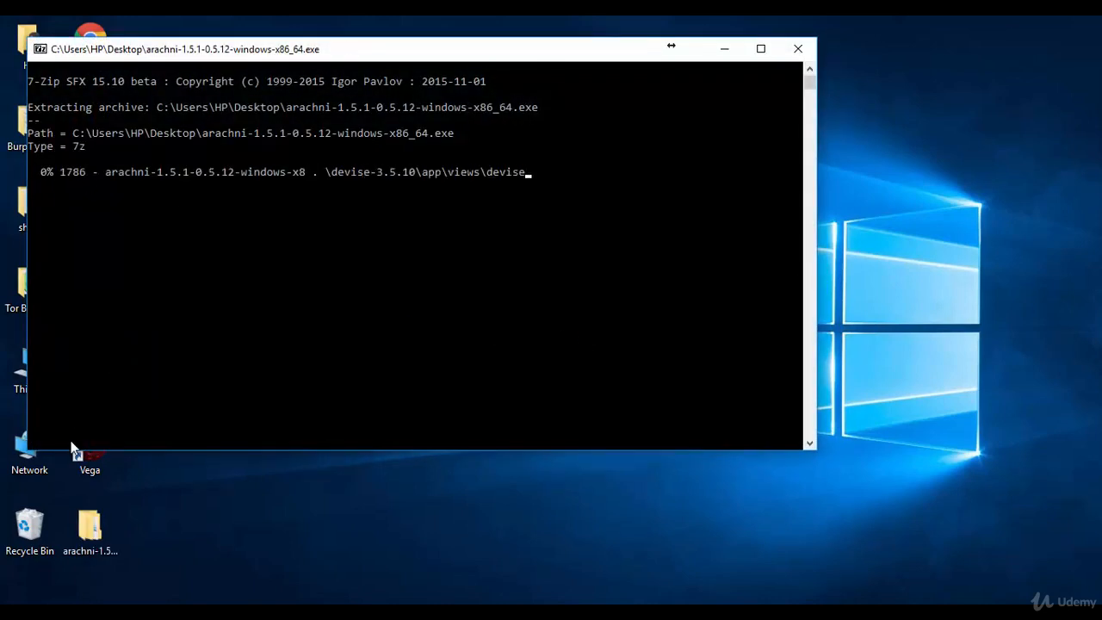
pyautogui.click(90, 527)
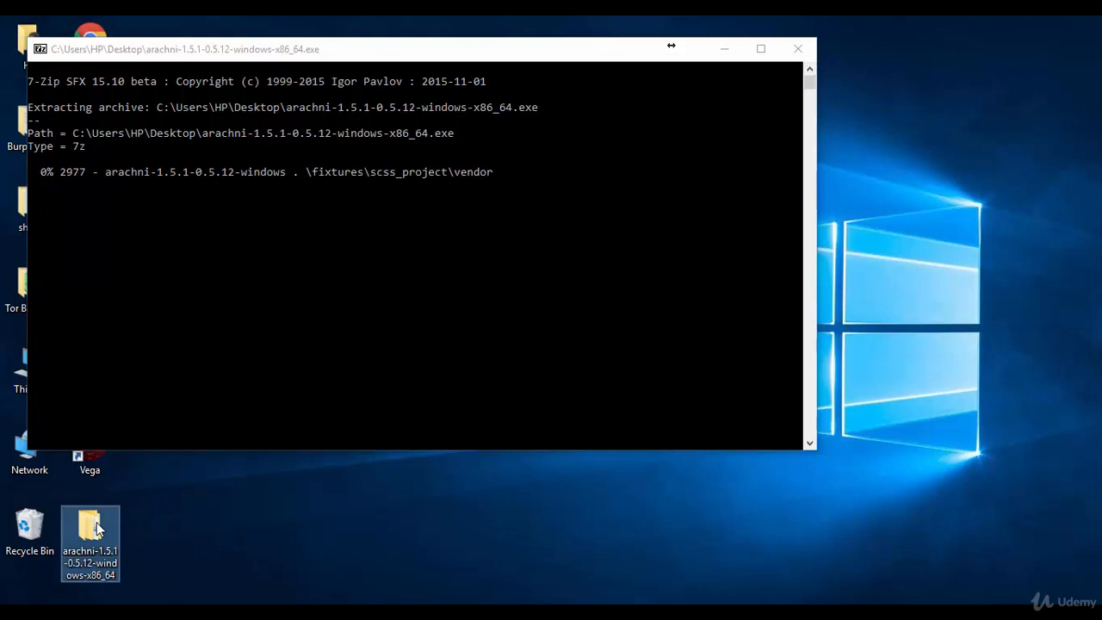
pyautogui.click(194, 398)
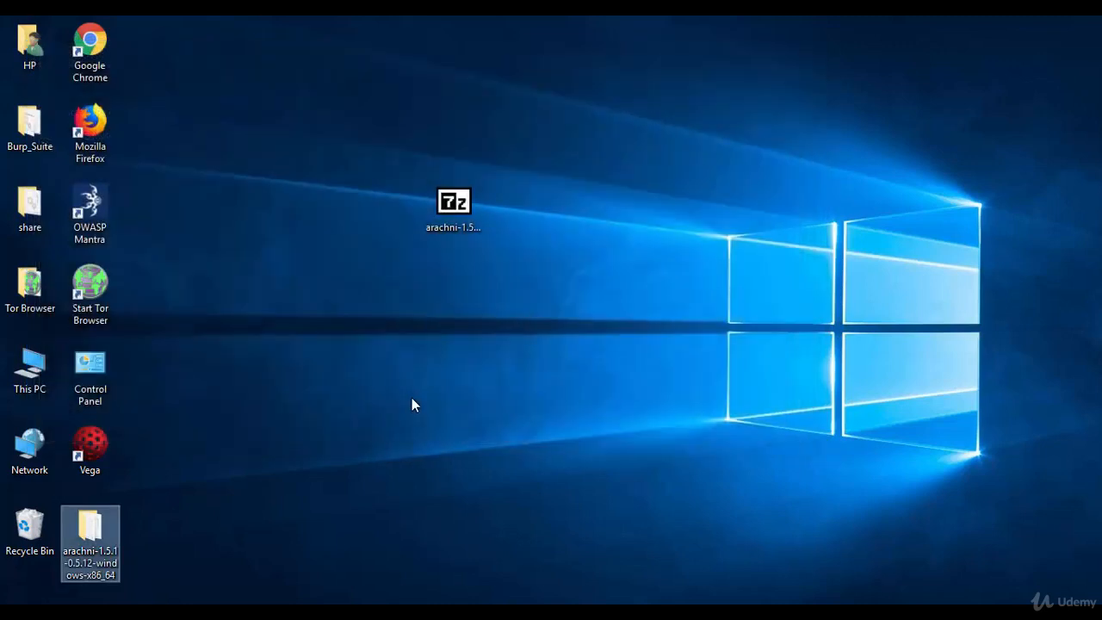
# Launch arachni_web.bat from the extracted bin folder so Puma listens on localhost:9292
pyautogui.click(353, 399)
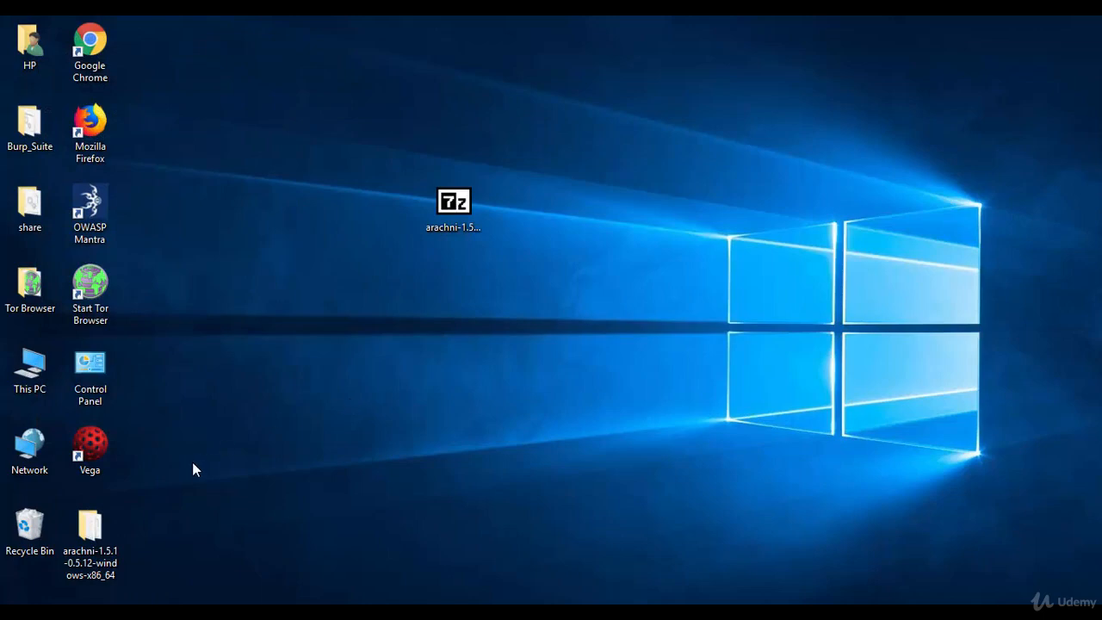
pyautogui.doubleClick(95, 531)
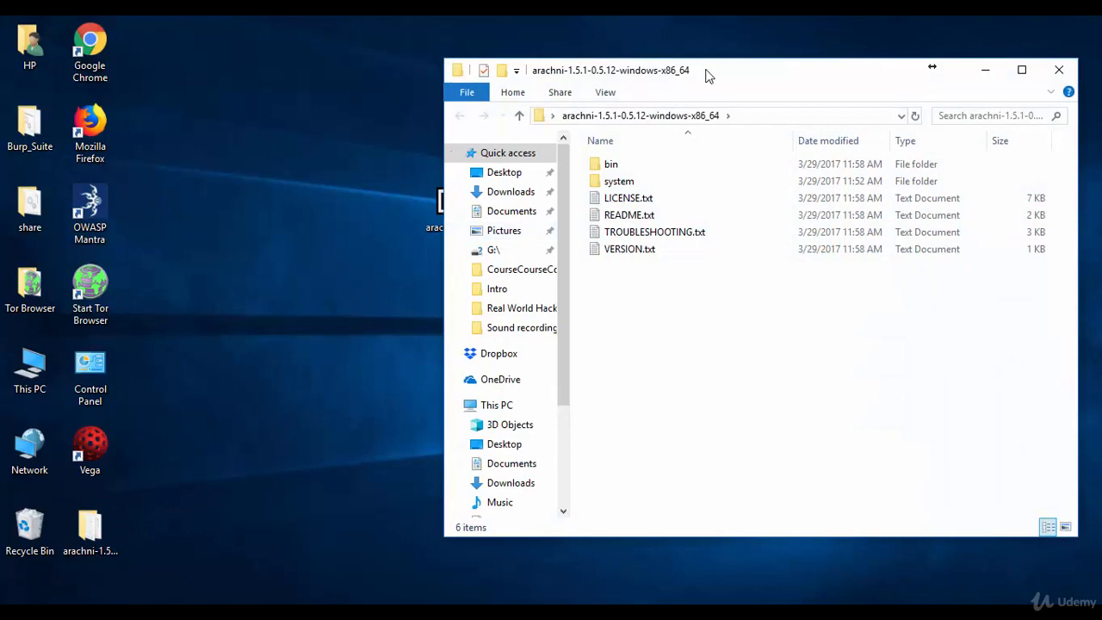
pyautogui.doubleClick(706, 70)
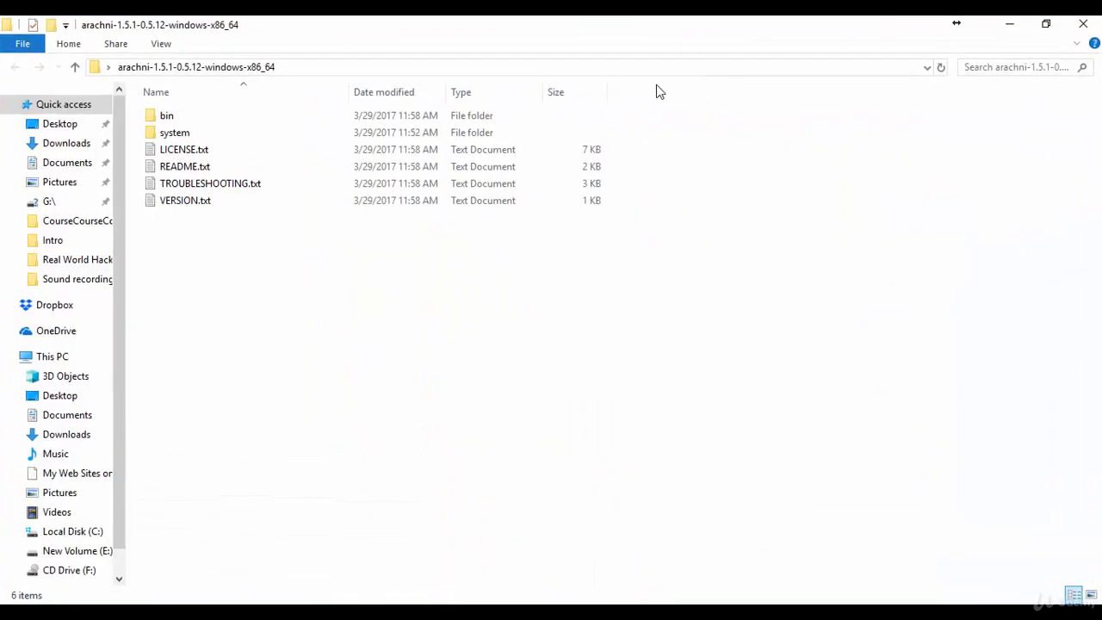
pyautogui.doubleClick(198, 125)
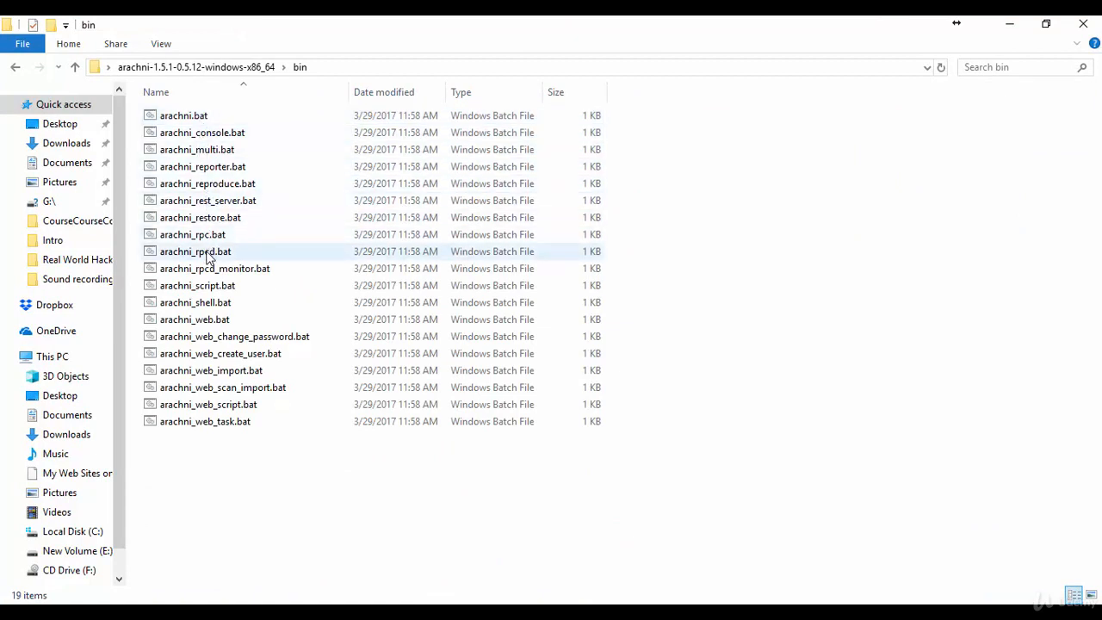
pyautogui.click(228, 320)
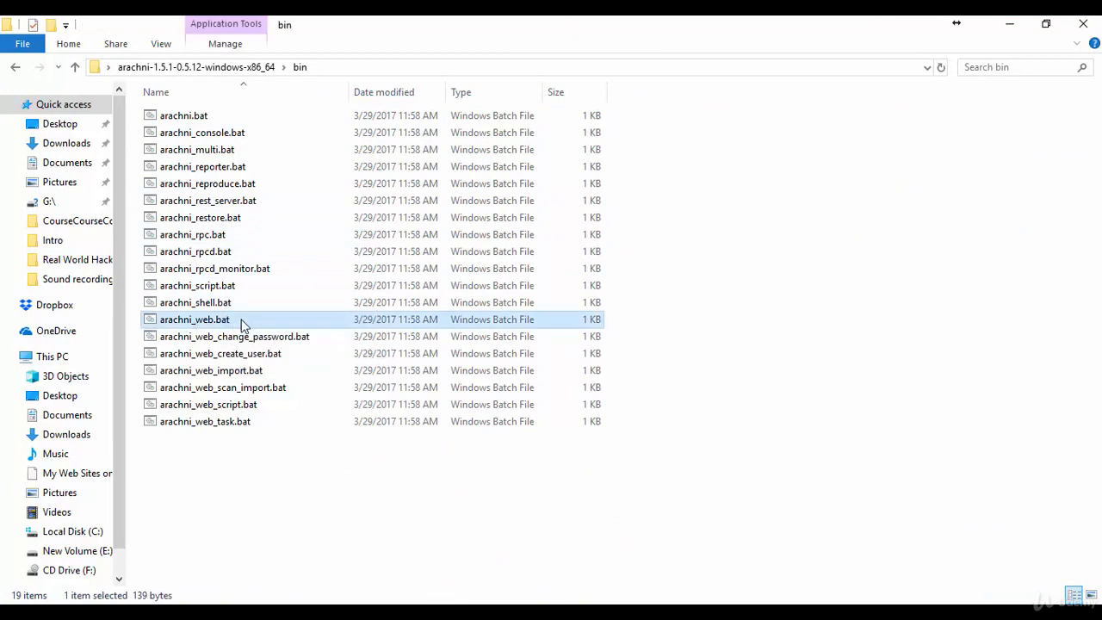
pyautogui.doubleClick(243, 325)
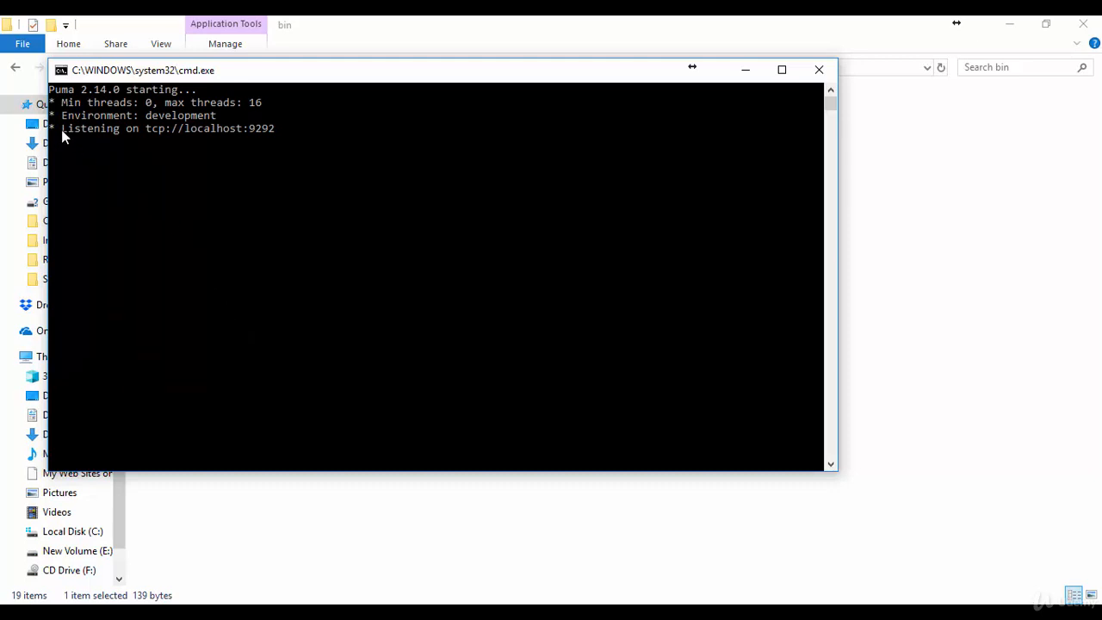
# Copy localhost:9292 from the console and return to Firefox's address bar
pyautogui.moveTo(61, 129); pyautogui.dragTo(277, 130)
pyautogui.rightClick(277, 128)
pyautogui.moveTo(185, 129); pyautogui.dragTo(272, 137)
pyautogui.rightClick(262, 70)
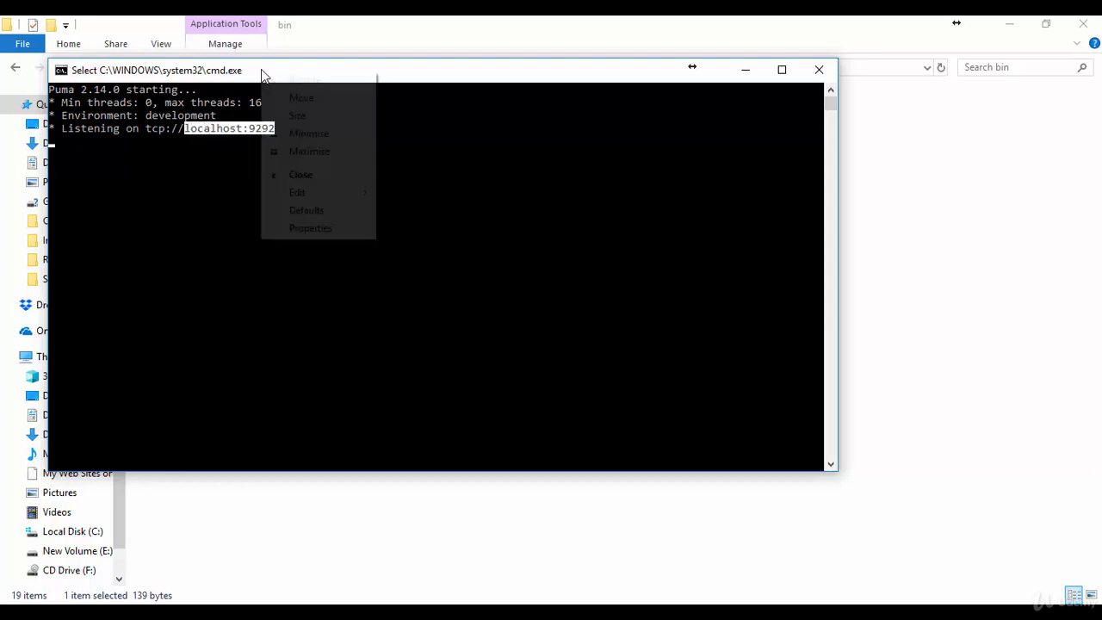
pyautogui.moveTo(359, 190)
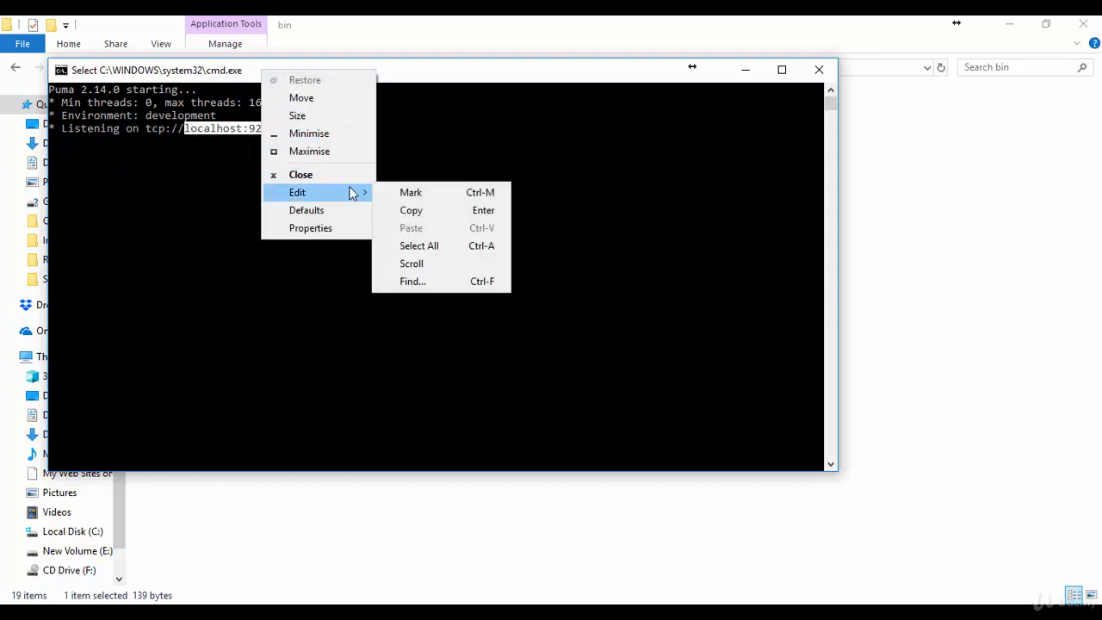
pyautogui.click(401, 213)
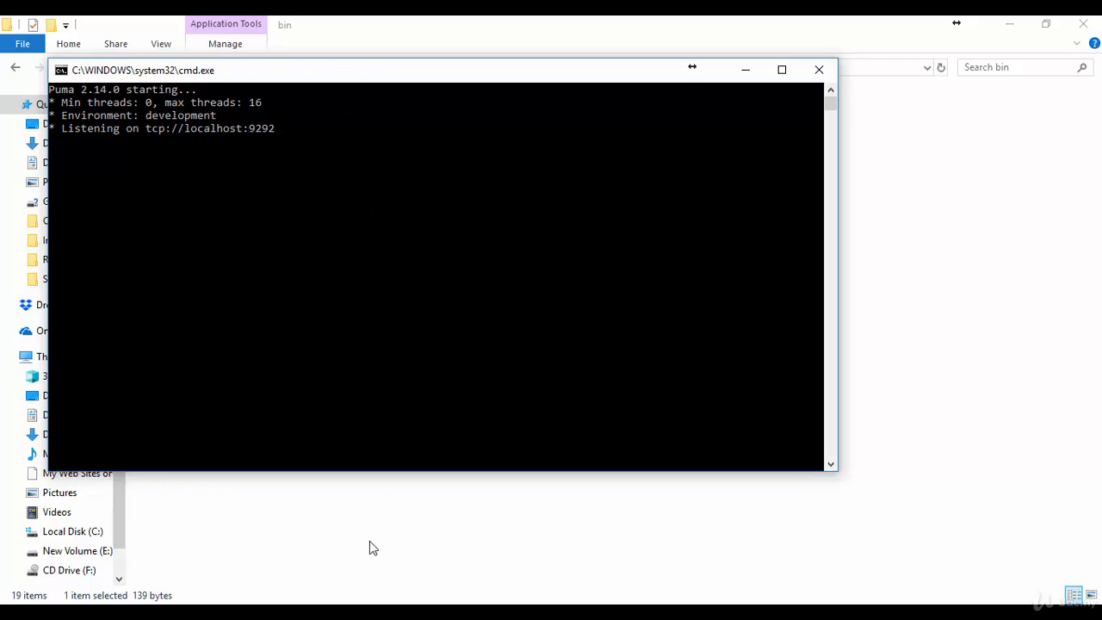
pyautogui.hotkey('alt', 'Tab')
pyautogui.click(406, 81)
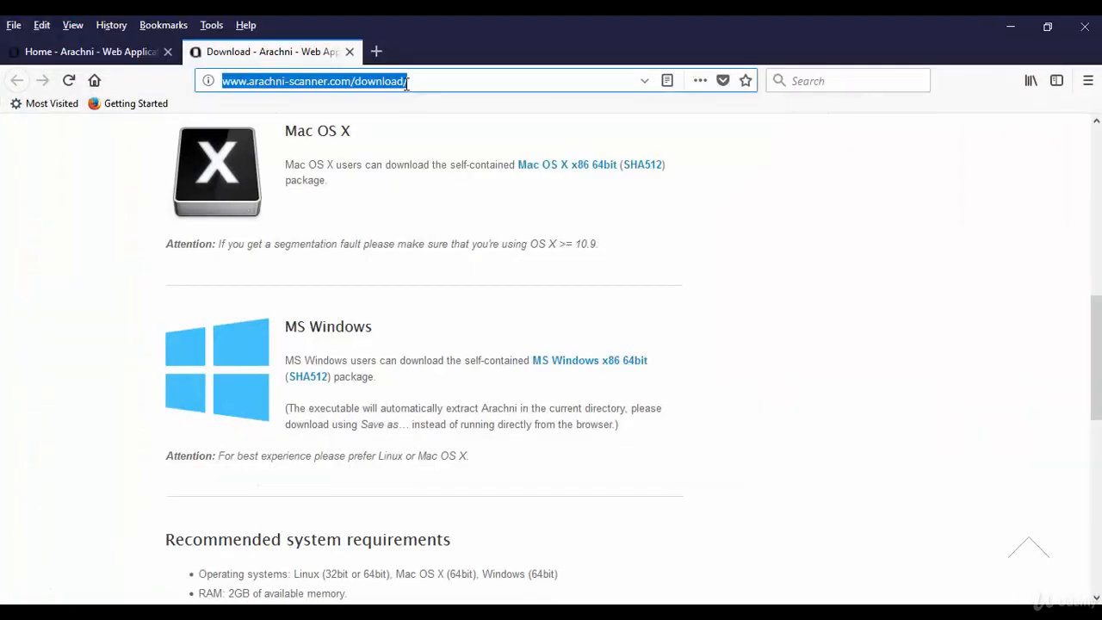
# Paste localhost:9292 into the address bar and load the Arachni web UI
pyautogui.rightClick(407, 81)
pyautogui.click(436, 154)
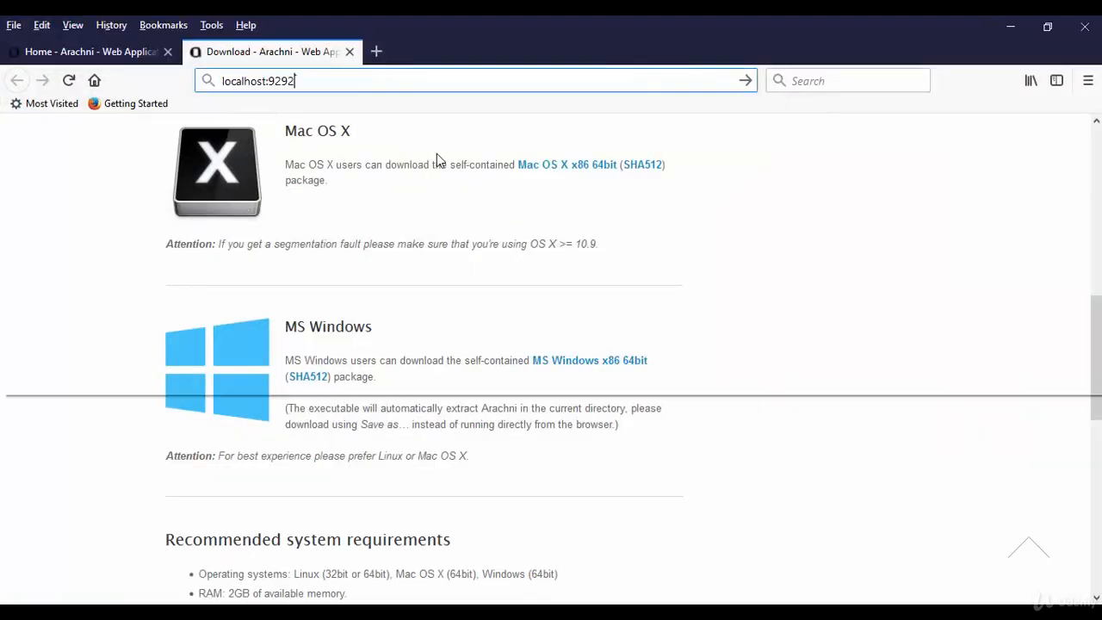
pyautogui.click(750, 87)
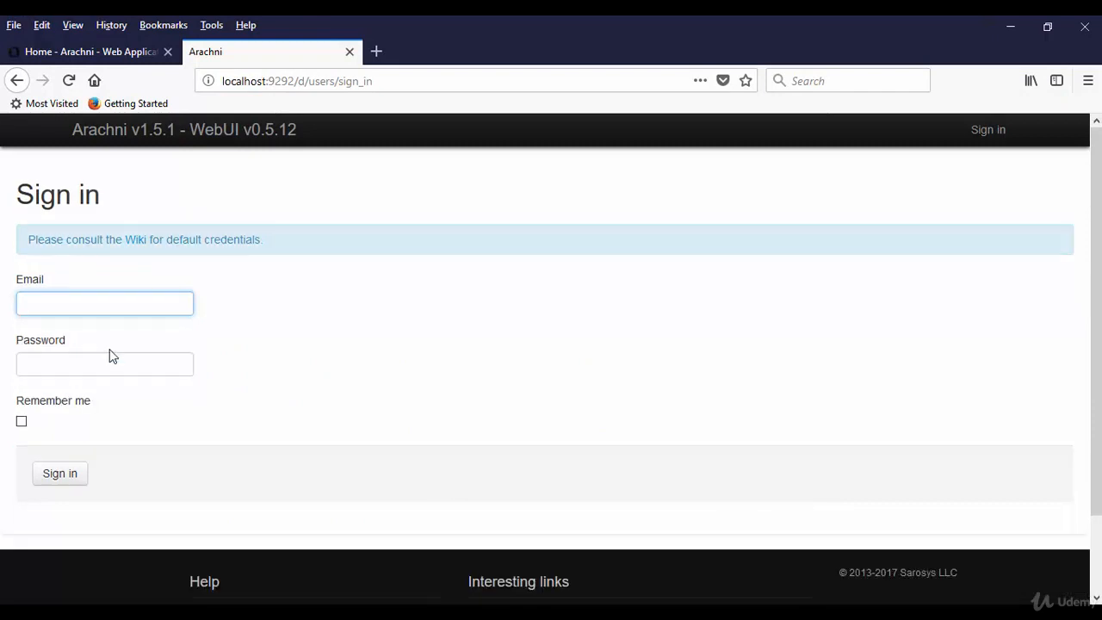
# Sign in with the default admin e-mail and password, declining to save the login
pyautogui.click(94, 302)
pyautogui.write('a')
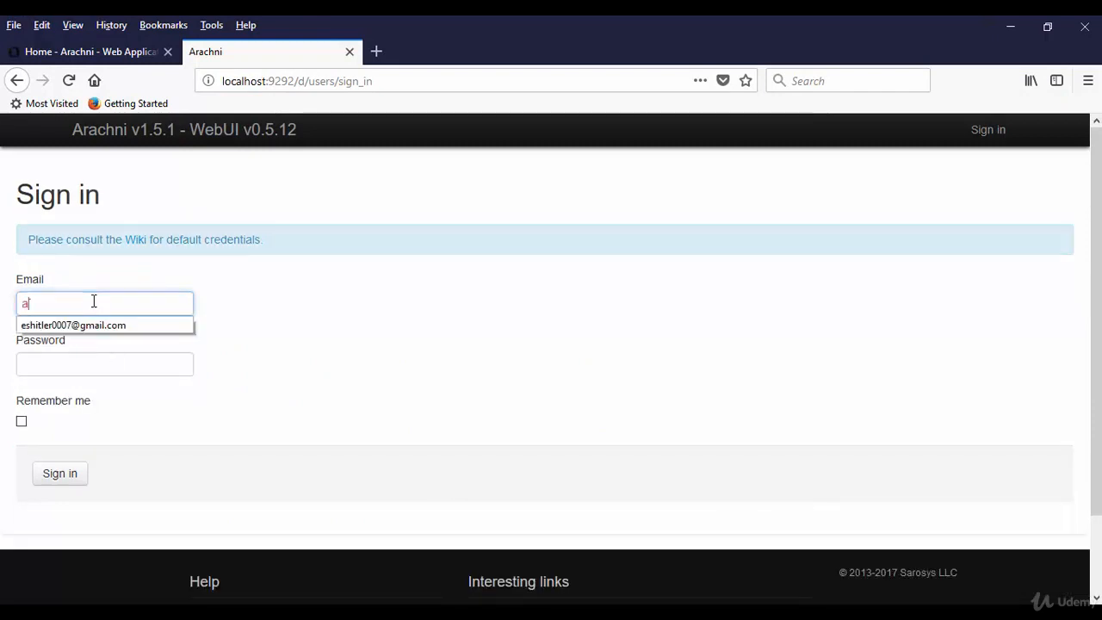
pyautogui.write('dmin')
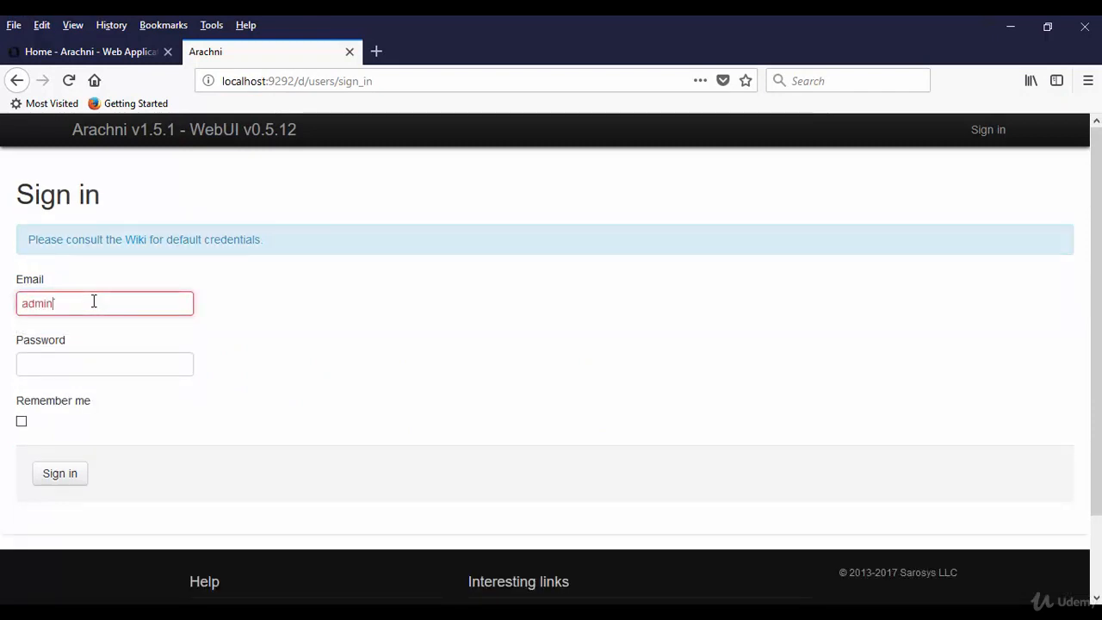
pyautogui.write('@admin')
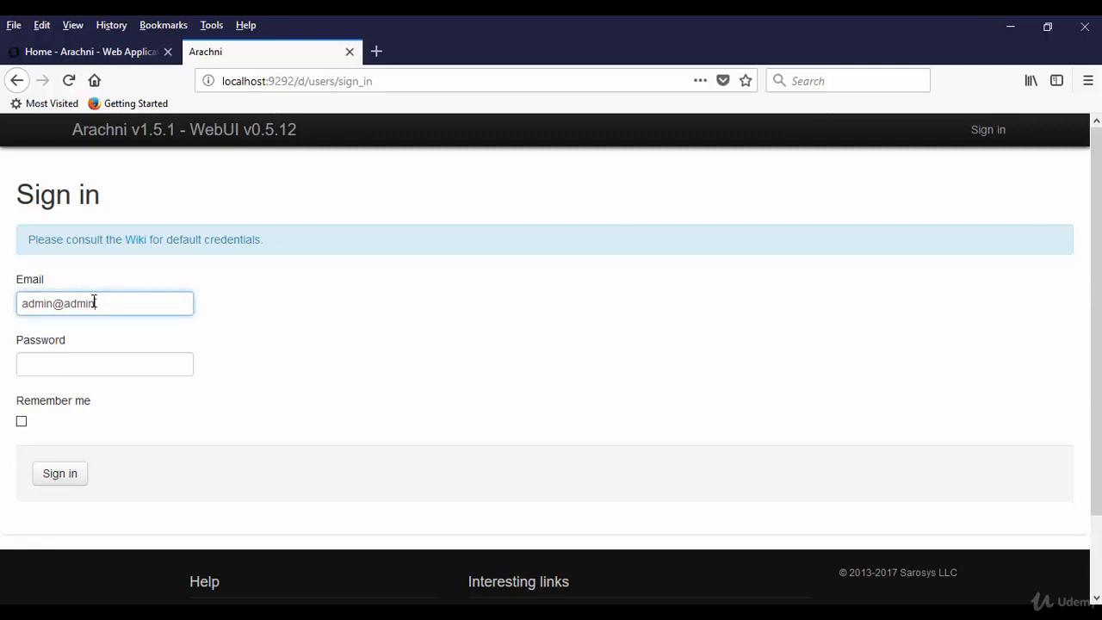
pyautogui.write('.admin')
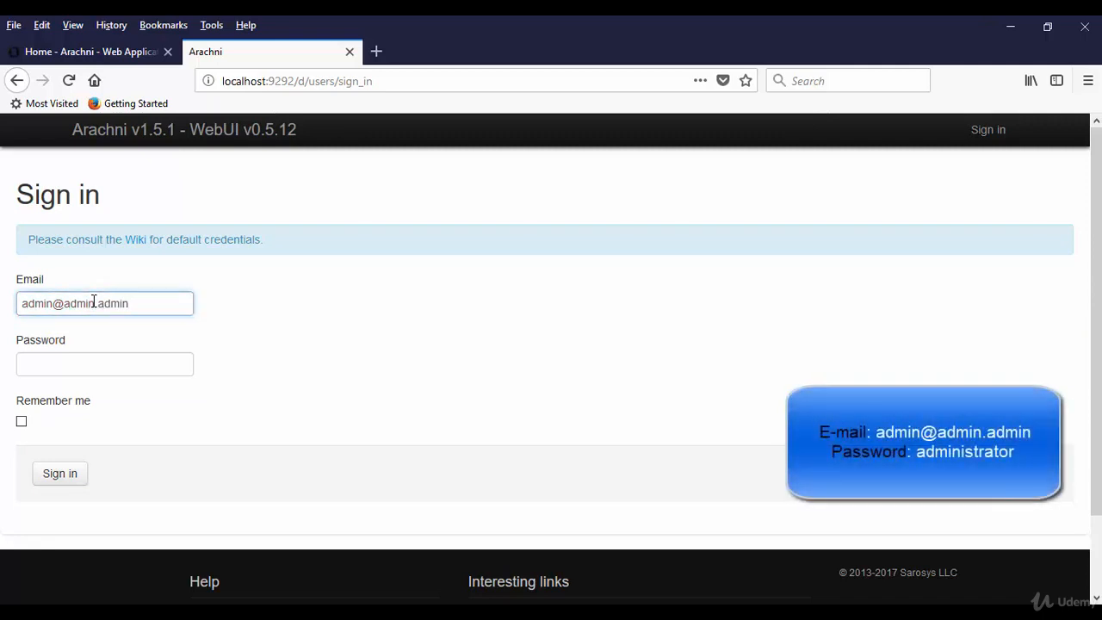
pyautogui.click(86, 364)
pyautogui.write('admi')
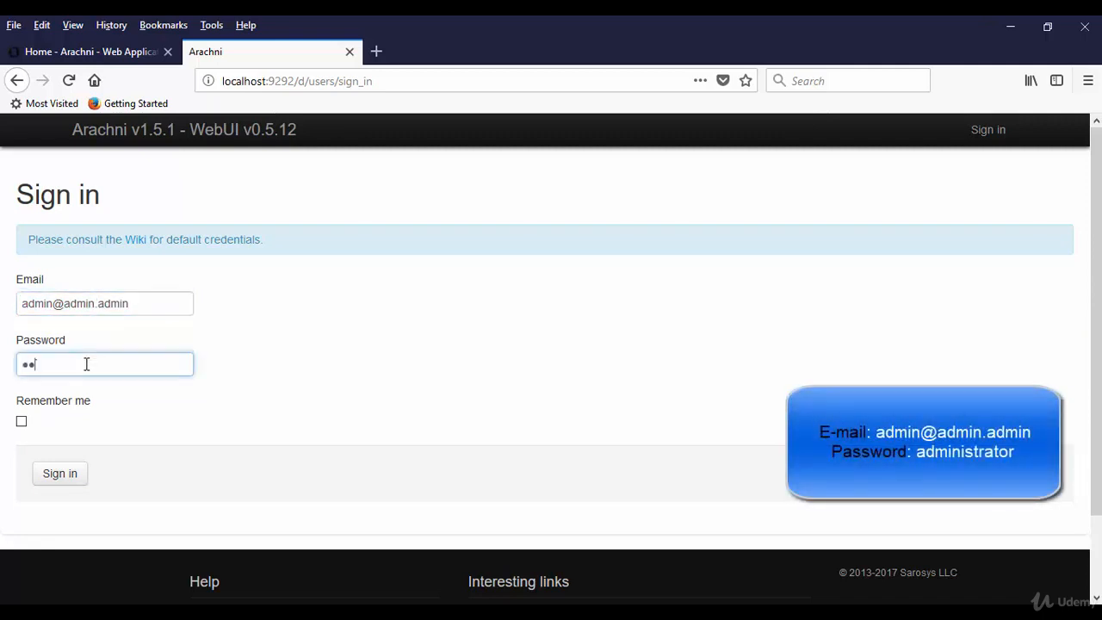
pyautogui.write('nistrator')
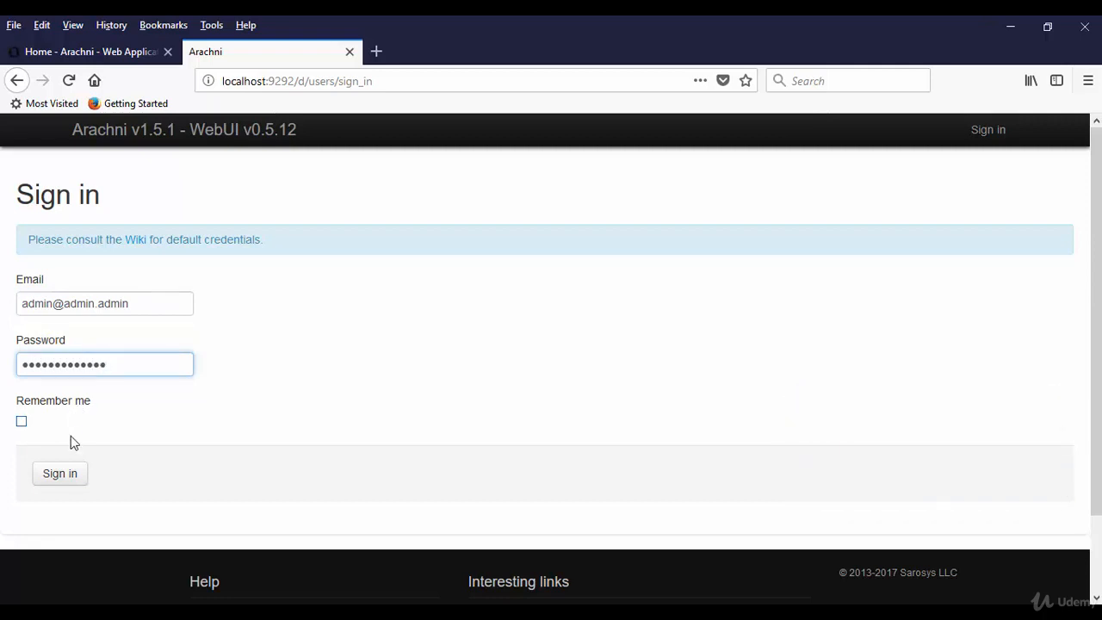
pyautogui.click(68, 485)
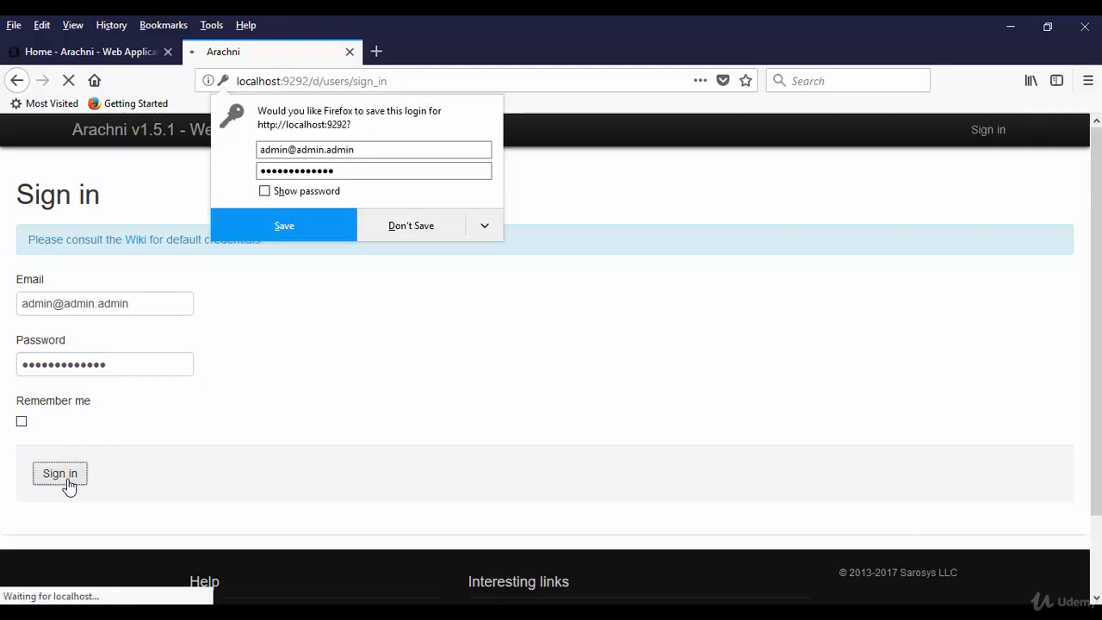
pyautogui.click(446, 234)
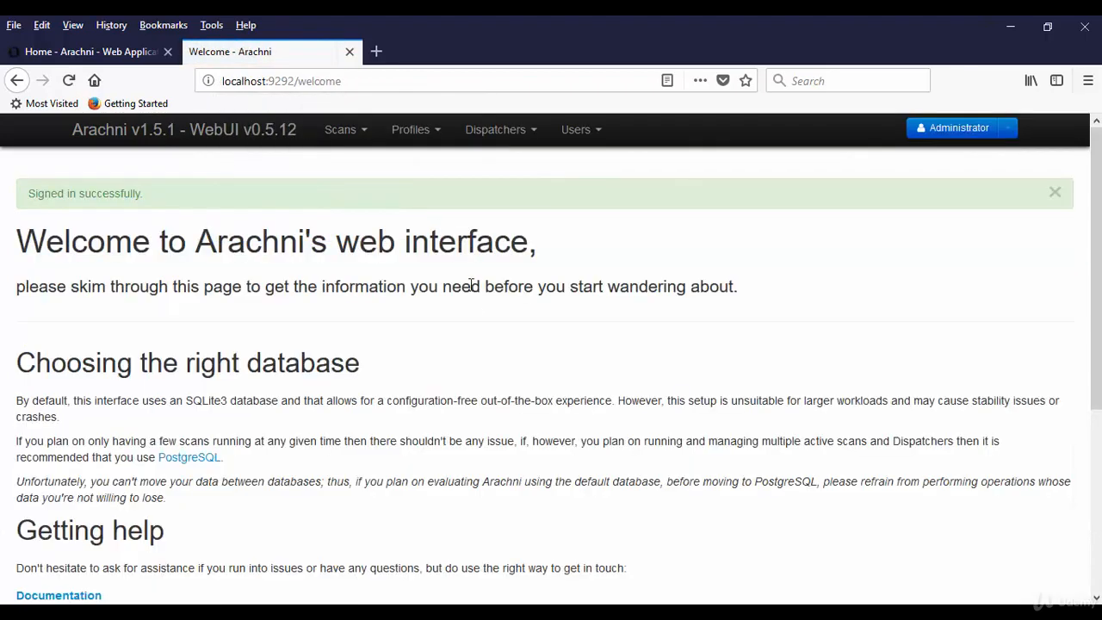
# Choose Scans > New and focus the empty Target URL field
pyautogui.moveTo(19, 245); pyautogui.dragTo(556, 221)
pyautogui.click(561, 220)
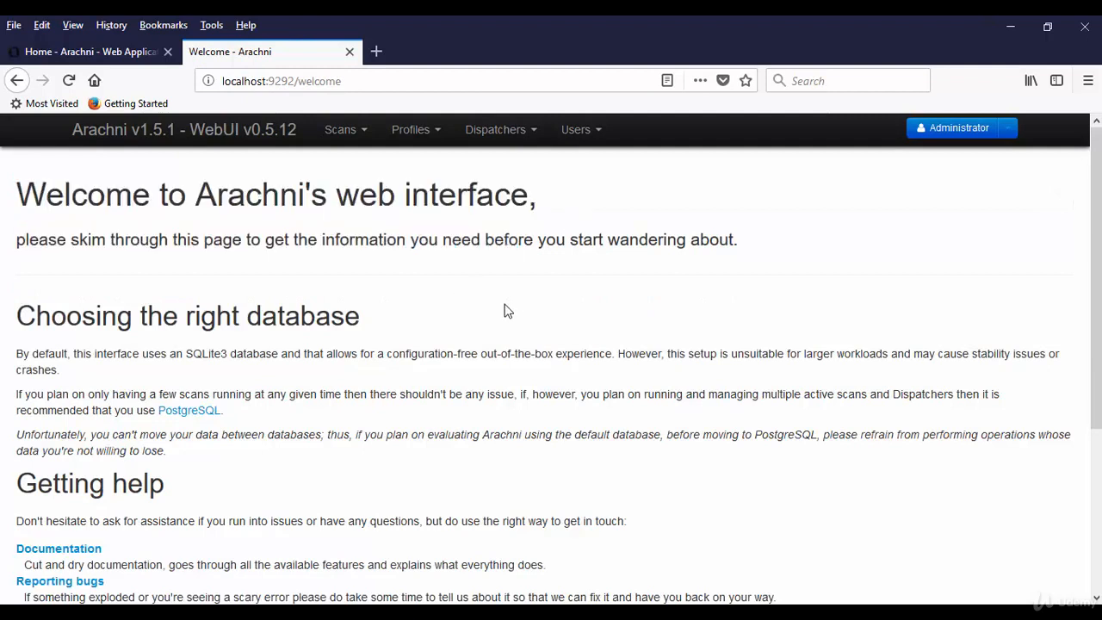
pyautogui.click(348, 130)
pyautogui.click(359, 167)
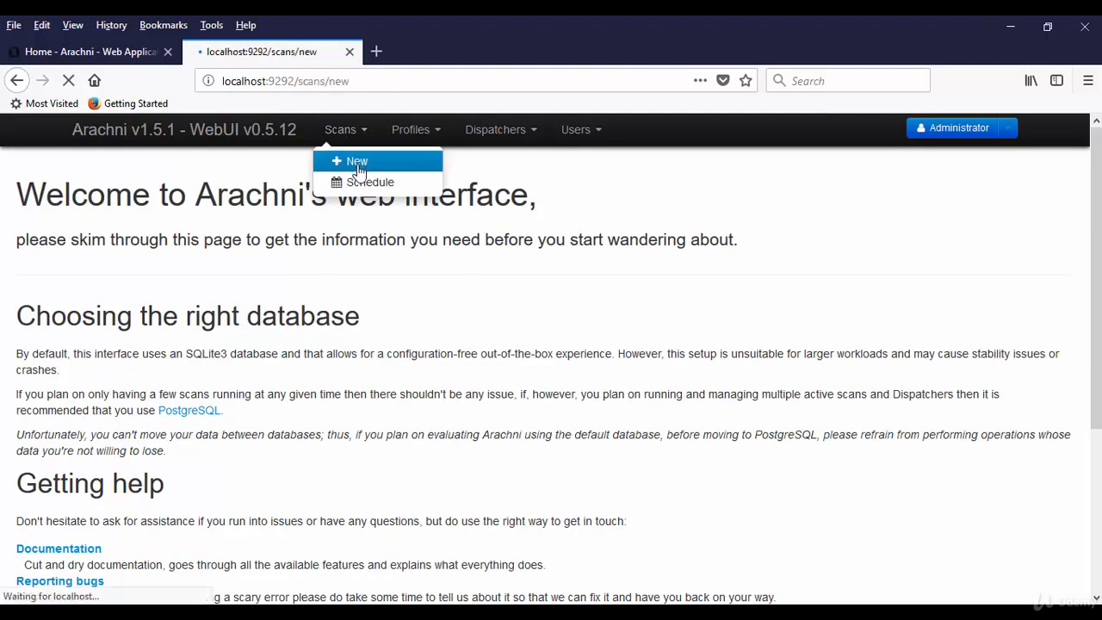
pyautogui.click(195, 315)
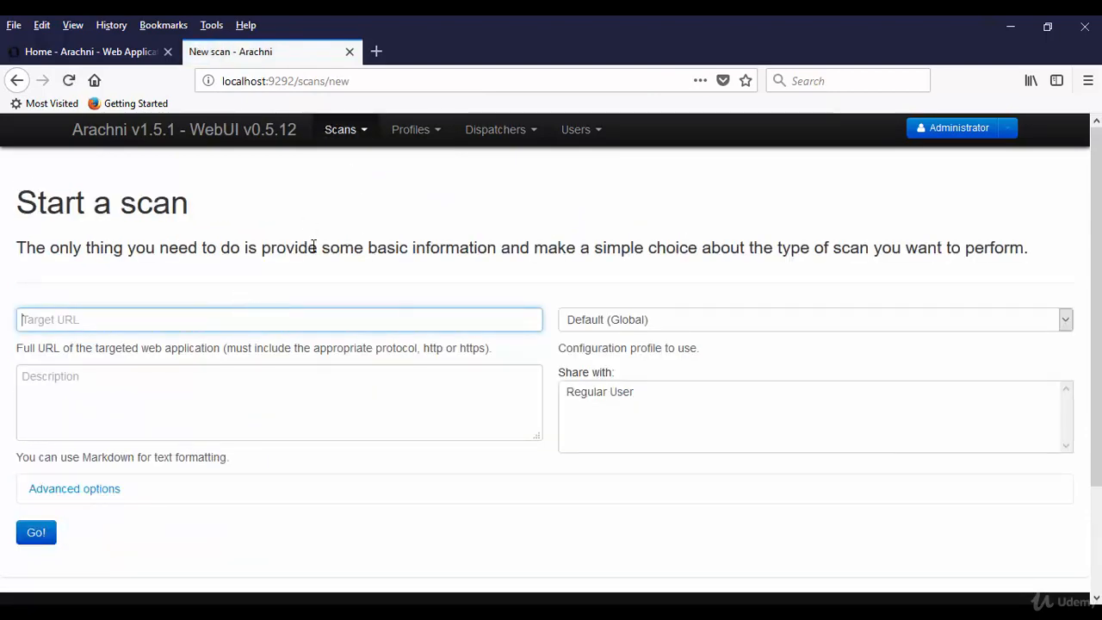
# Load testphp.vulnweb.com in a new tab, strip /search.php, and copy the address
pyautogui.click(376, 52)
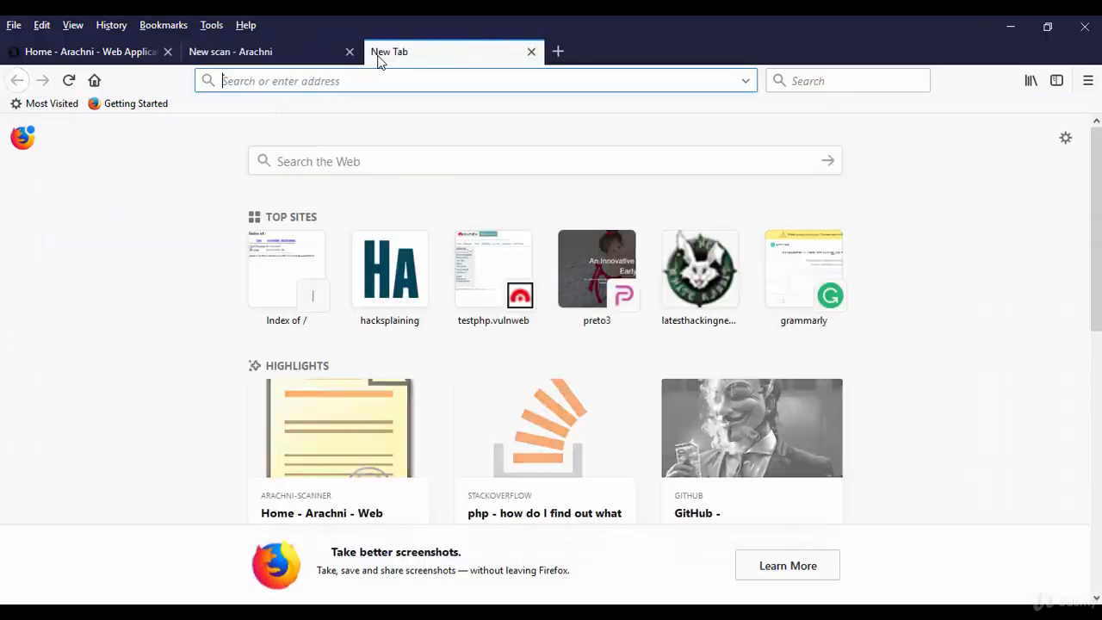
pyautogui.click(489, 255)
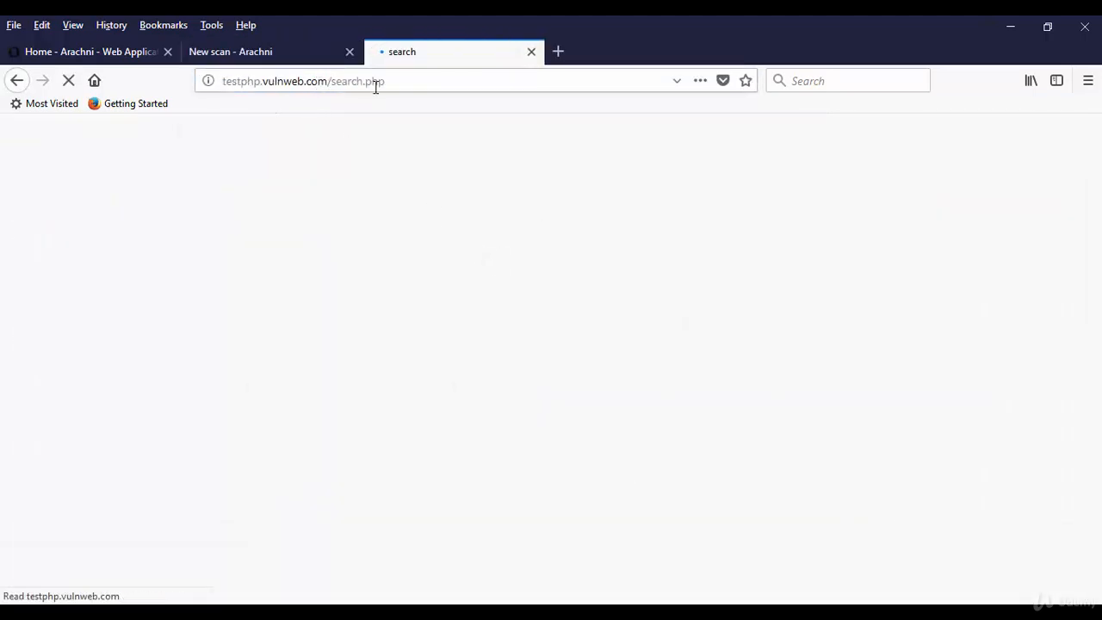
pyautogui.moveTo(328, 81); pyautogui.dragTo(432, 78)
pyautogui.press('BackSpace')
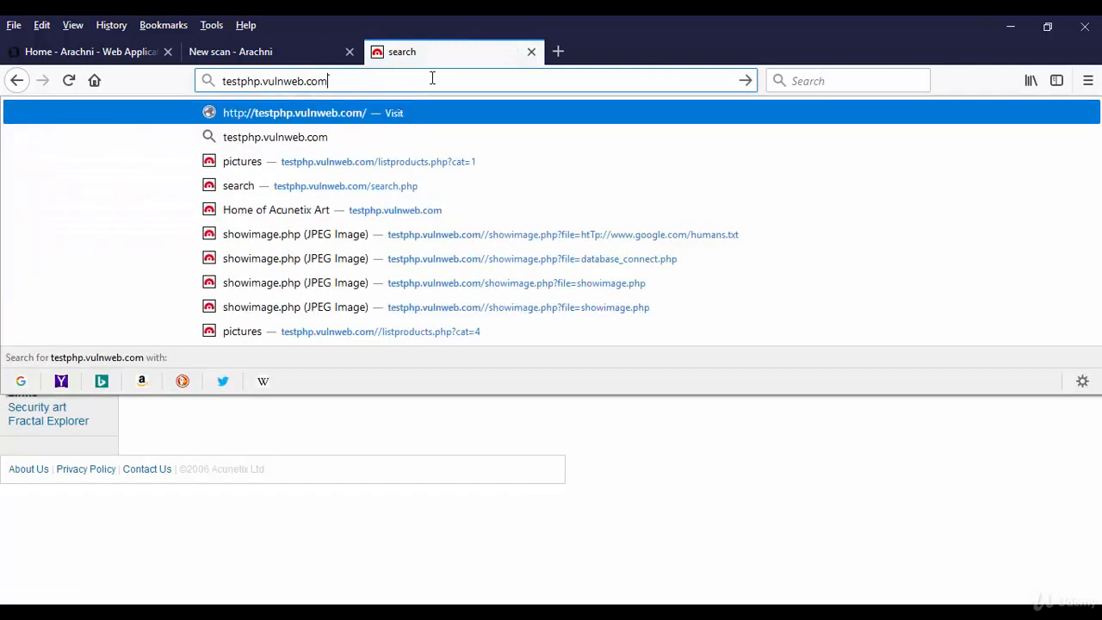
pyautogui.moveTo(399, 80); pyautogui.dragTo(222, 84)
pyautogui.press('cmd+c')
pyautogui.rightClick(256, 82)
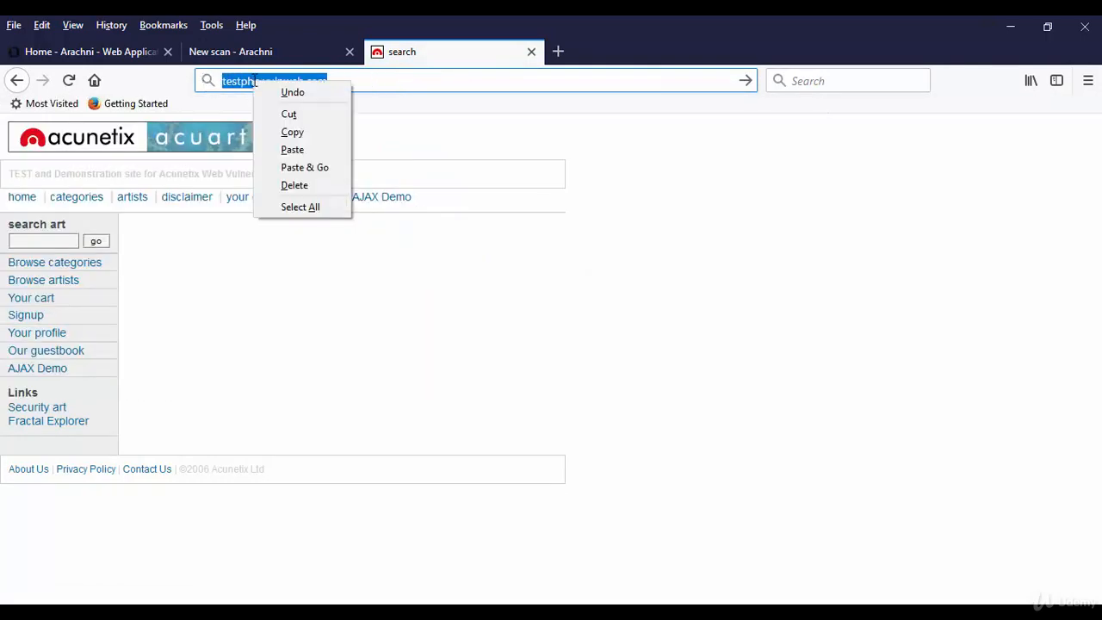
pyautogui.click(287, 132)
# Paste testphp.vulnweb.com into Target URL on the scan form and submit it
pyautogui.click(284, 60)
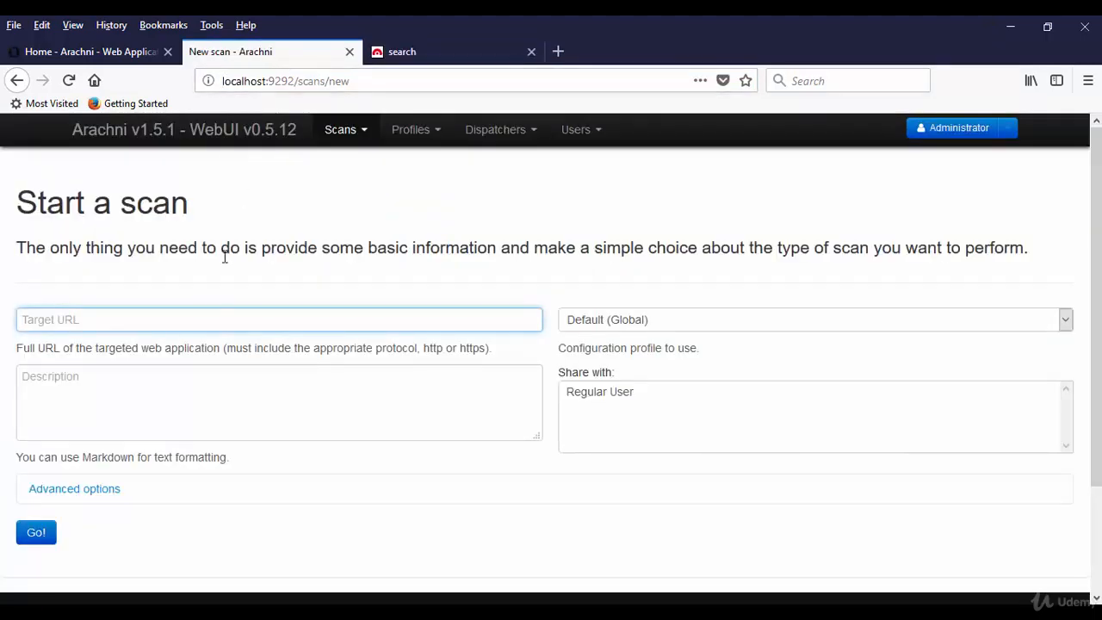
pyautogui.rightClick(200, 322)
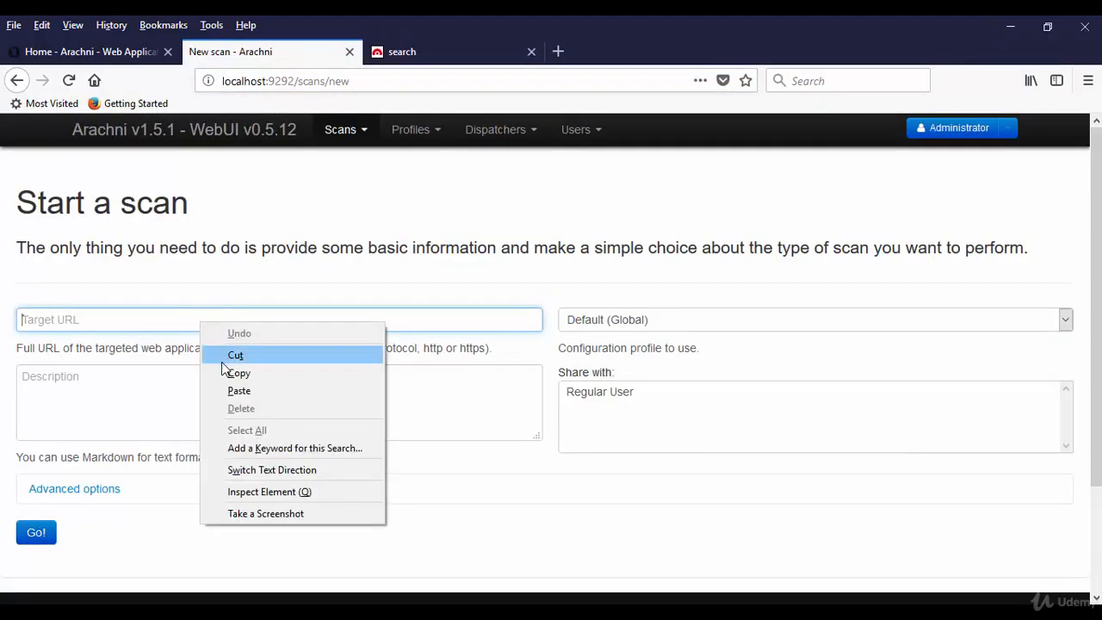
pyautogui.click(230, 393)
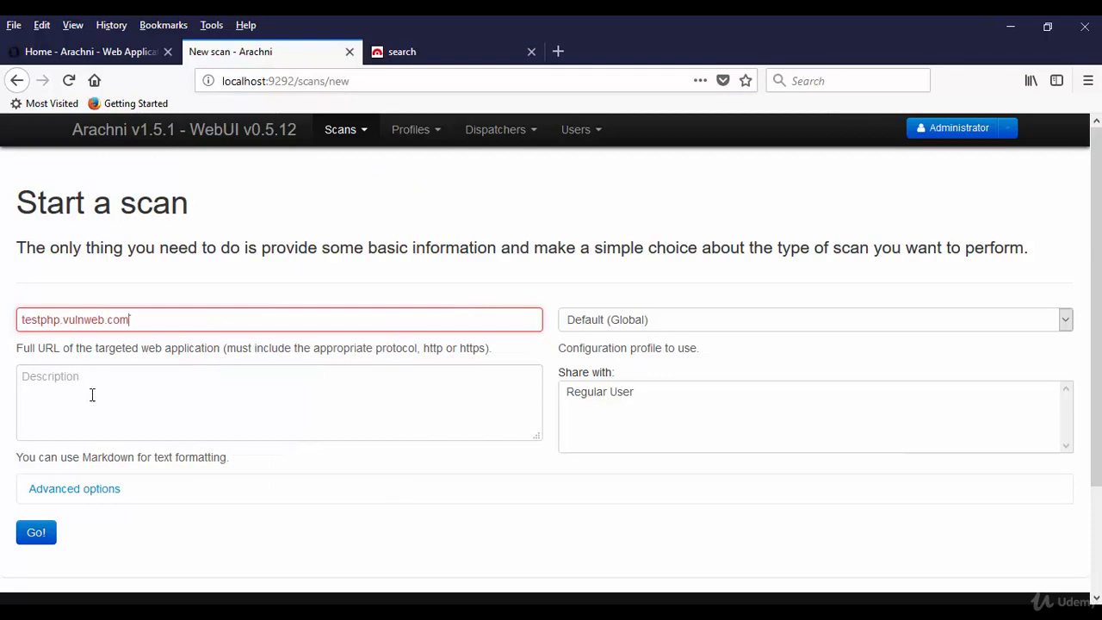
pyautogui.click(37, 536)
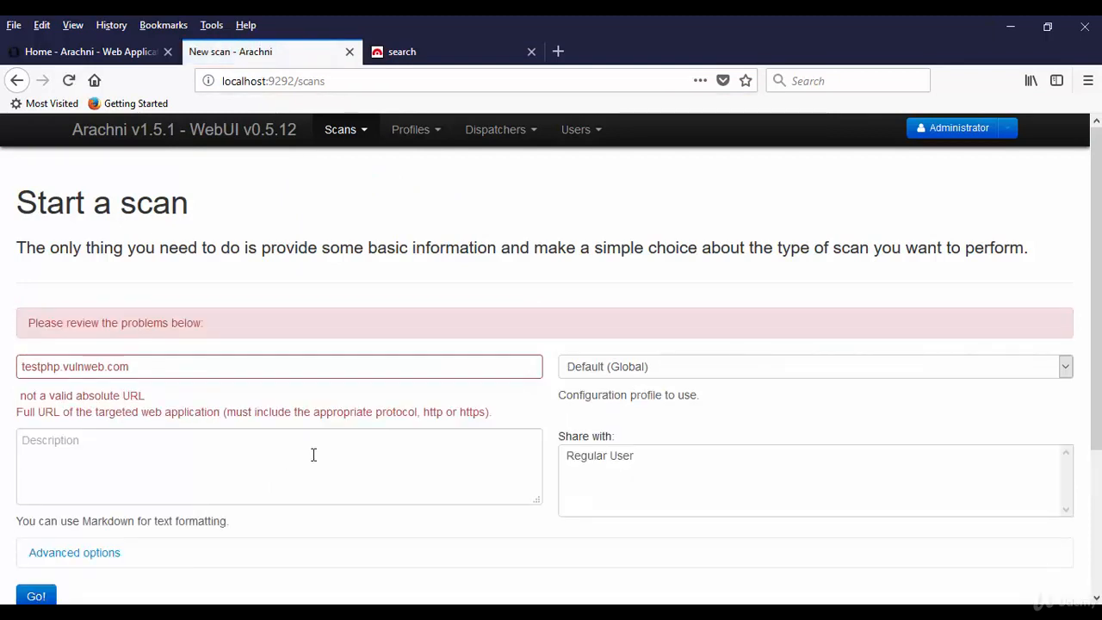
pyautogui.click(23, 363)
pyautogui.write('ht')
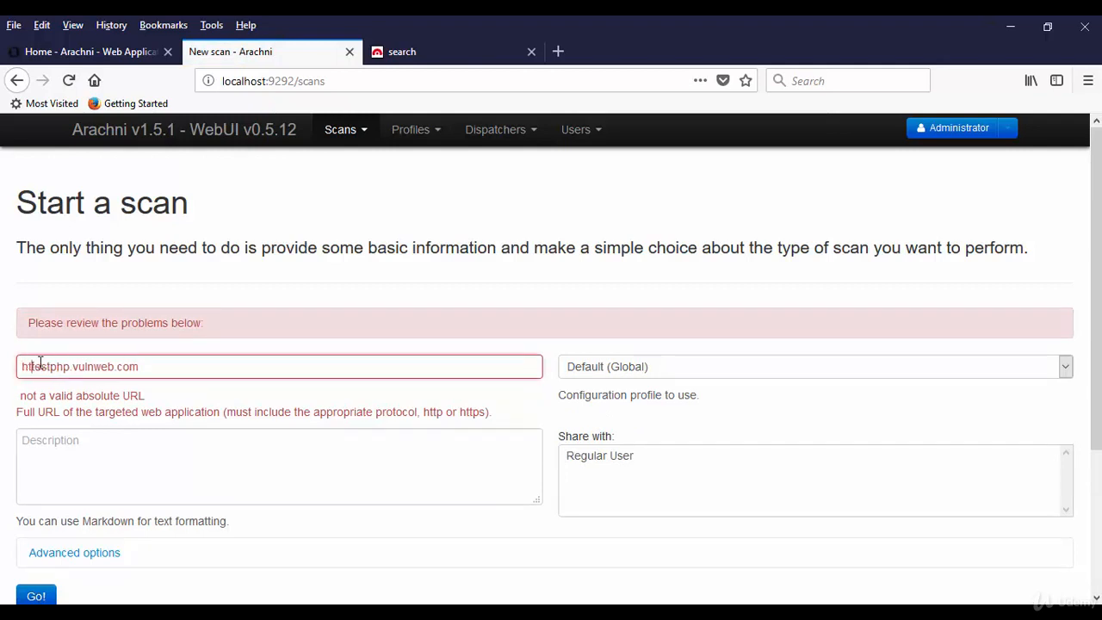
pyautogui.write('tp://')
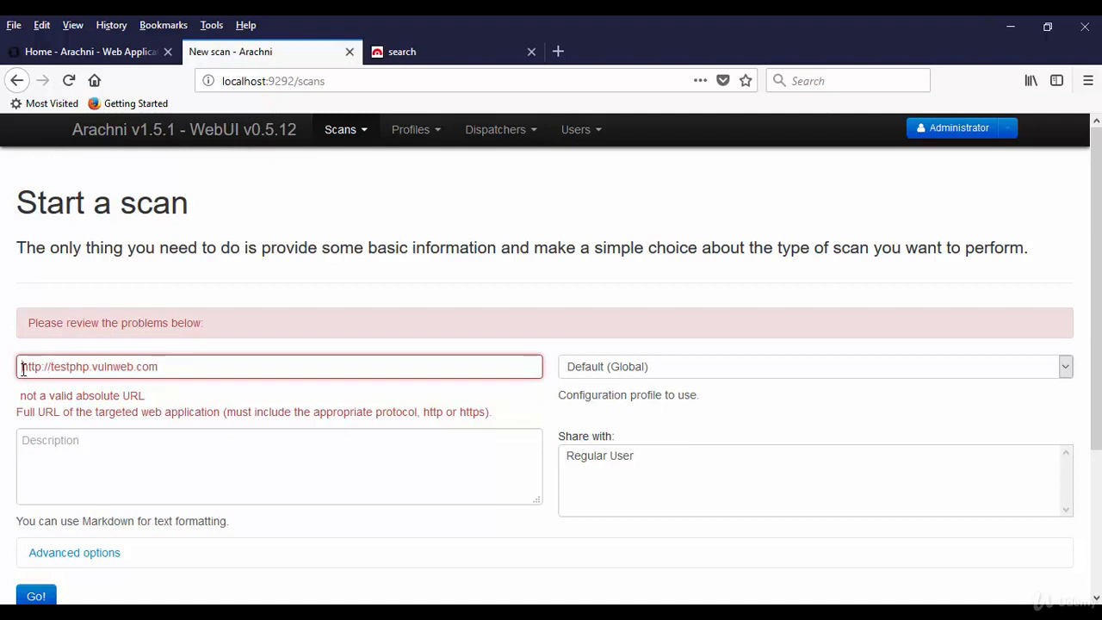
pyautogui.moveTo(23, 369); pyautogui.dragTo(194, 362)
pyautogui.click(194, 362)
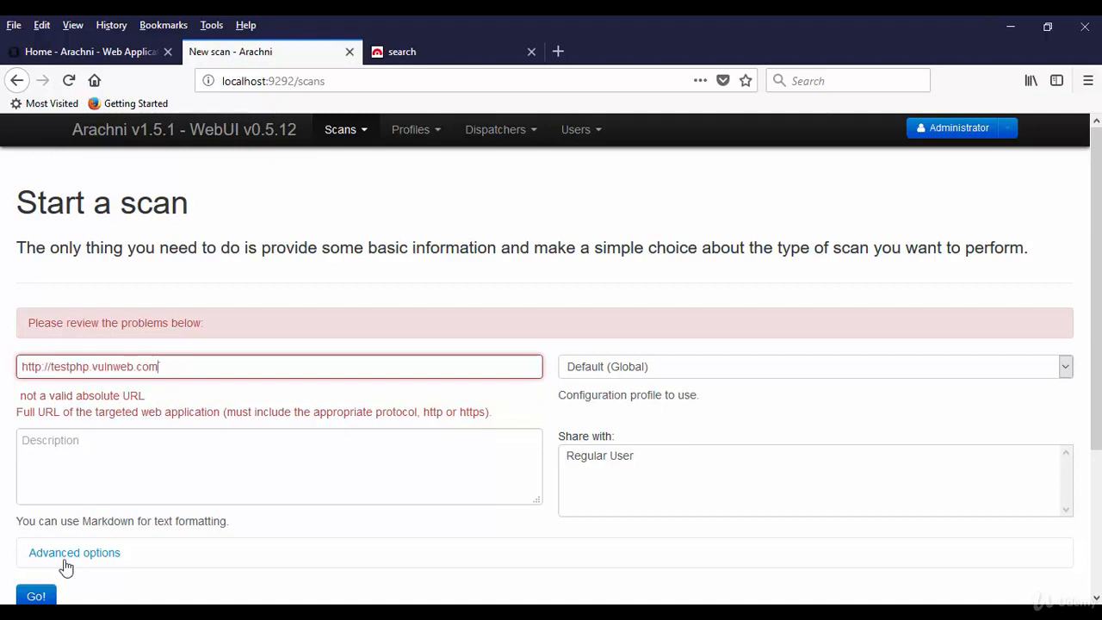
pyautogui.click(49, 597)
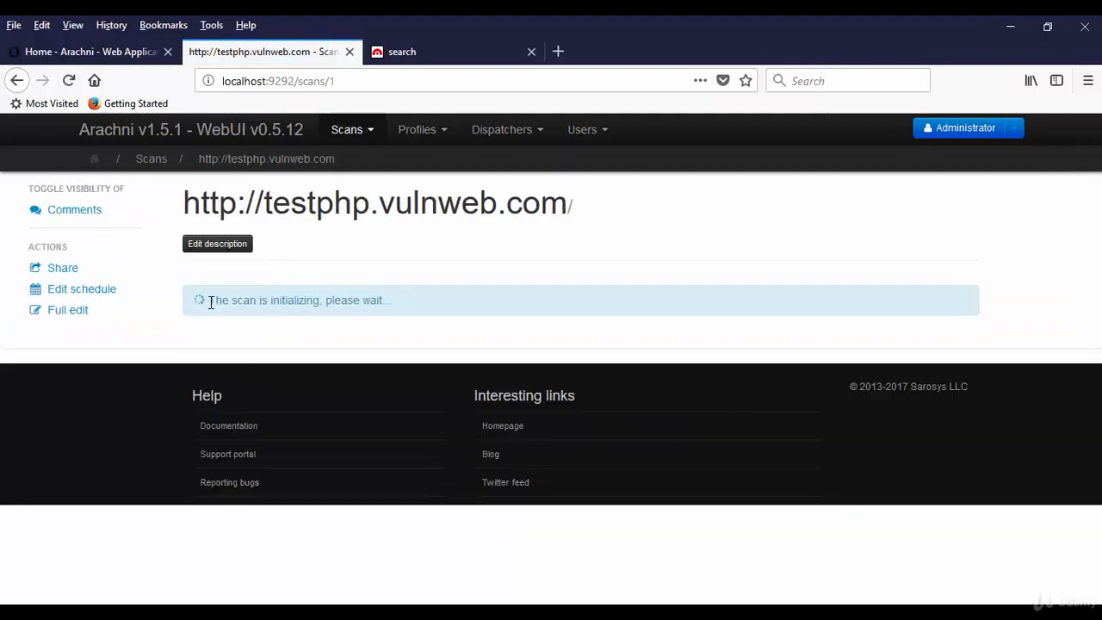
# Monitor scan 1 until it is scanning, watching Pages discovered, Requests performed and Requests per second
pyautogui.moveTo(210, 303); pyautogui.dragTo(419, 297)
pyautogui.click(419, 297)
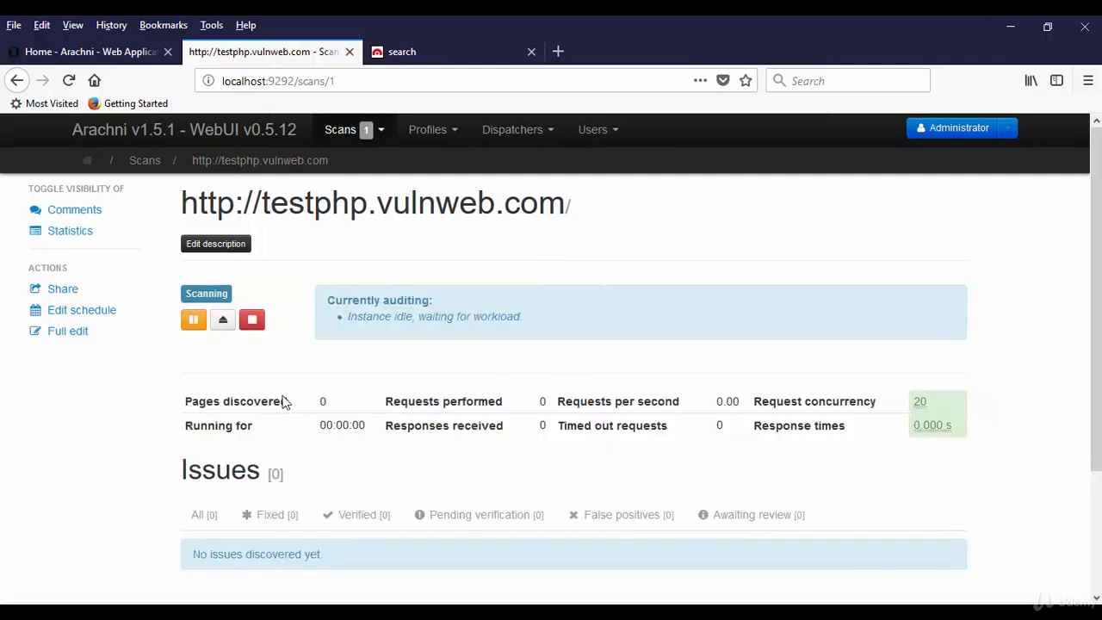
pyautogui.scroll(-2, 148, 411)
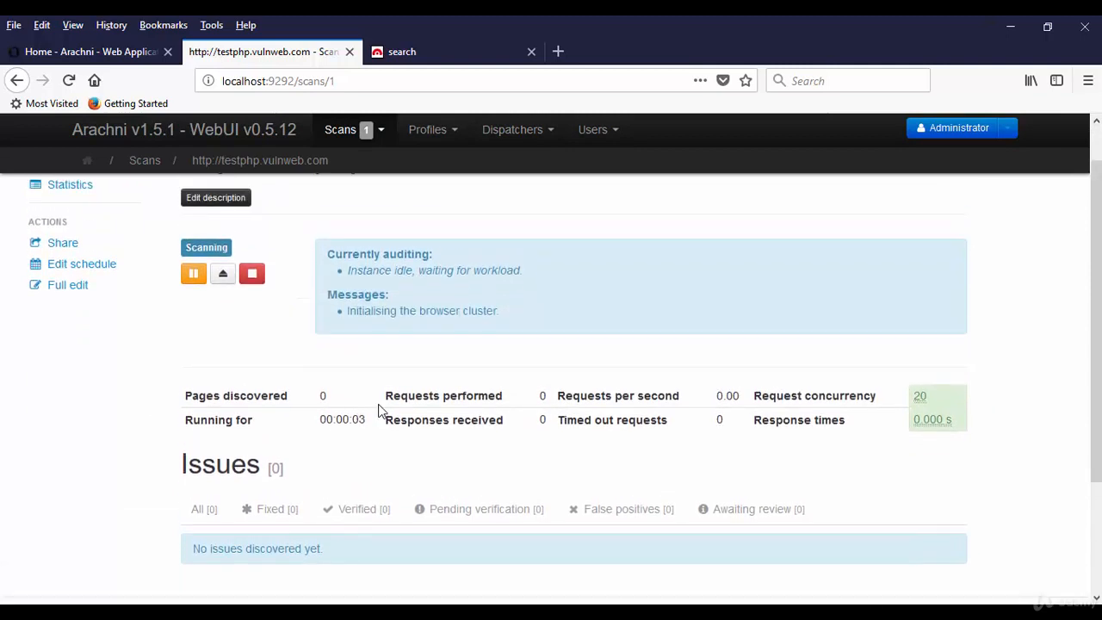
pyautogui.moveTo(392, 396); pyautogui.dragTo(517, 395)
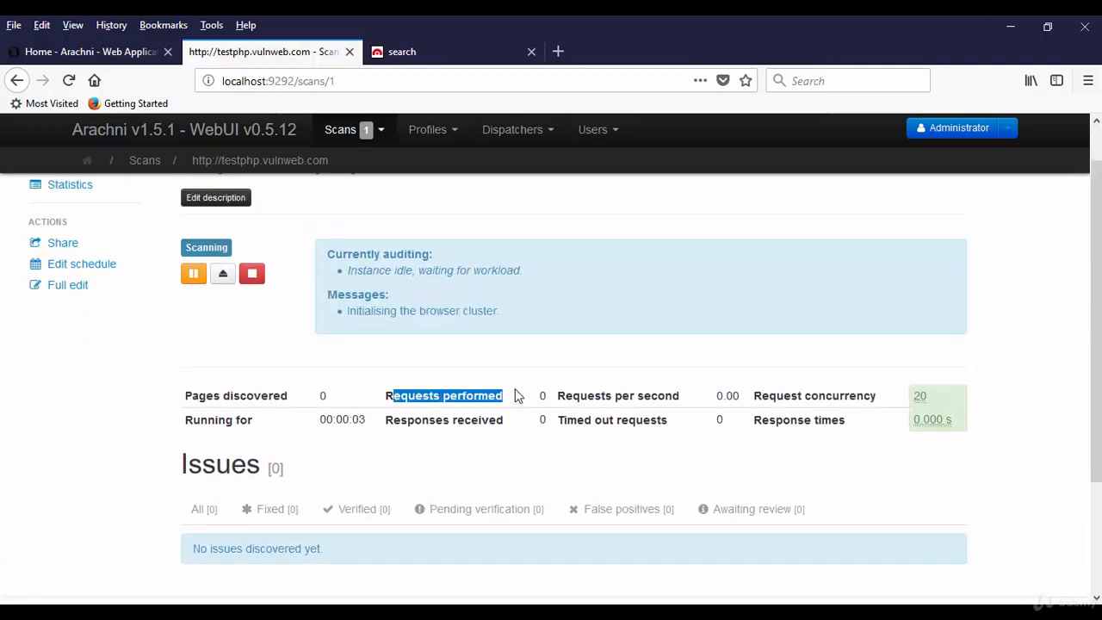
pyautogui.click(519, 395)
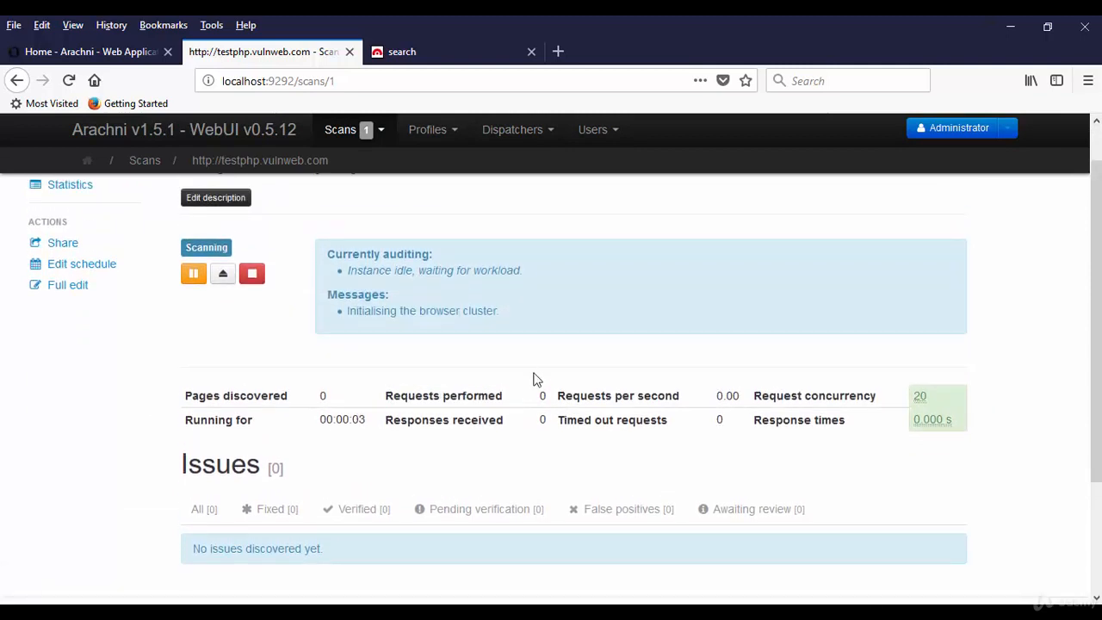
pyautogui.doubleClick(722, 398)
pyautogui.click(769, 381)
pyautogui.scroll(1, 120, 449)
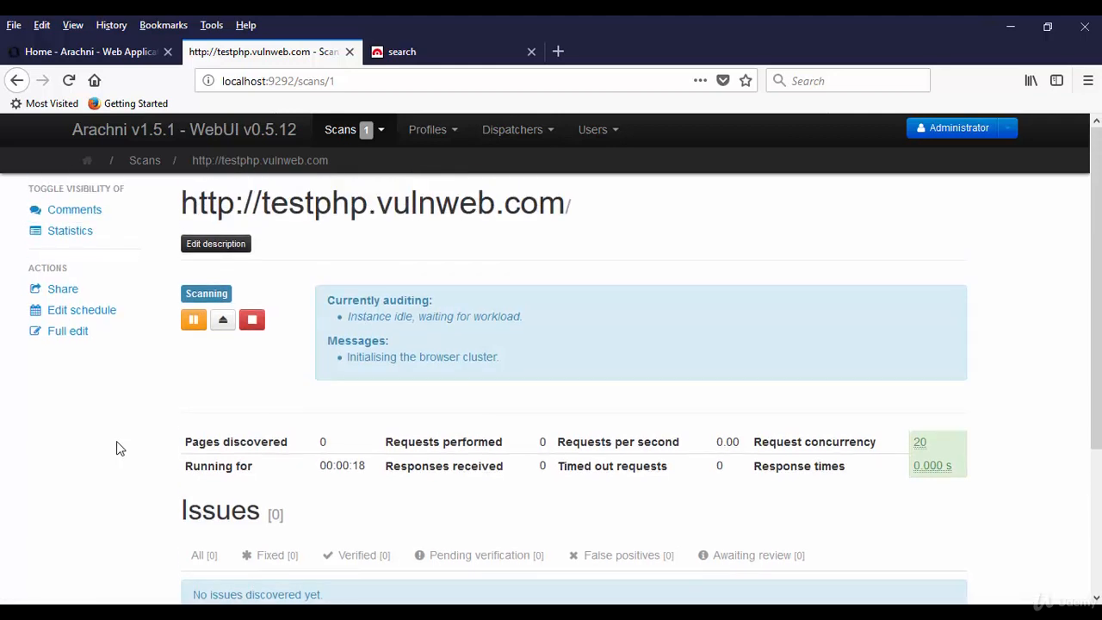
pyautogui.scroll(-1, 120, 449)
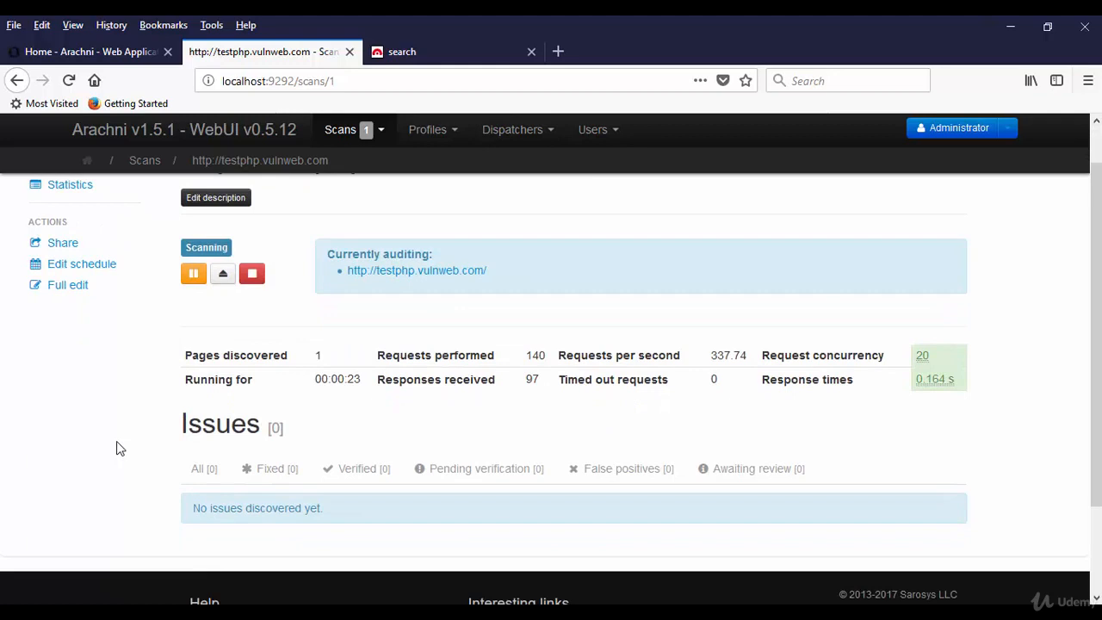
pyautogui.scroll(1, 117, 447)
pyautogui.scroll(-1, 115, 448)
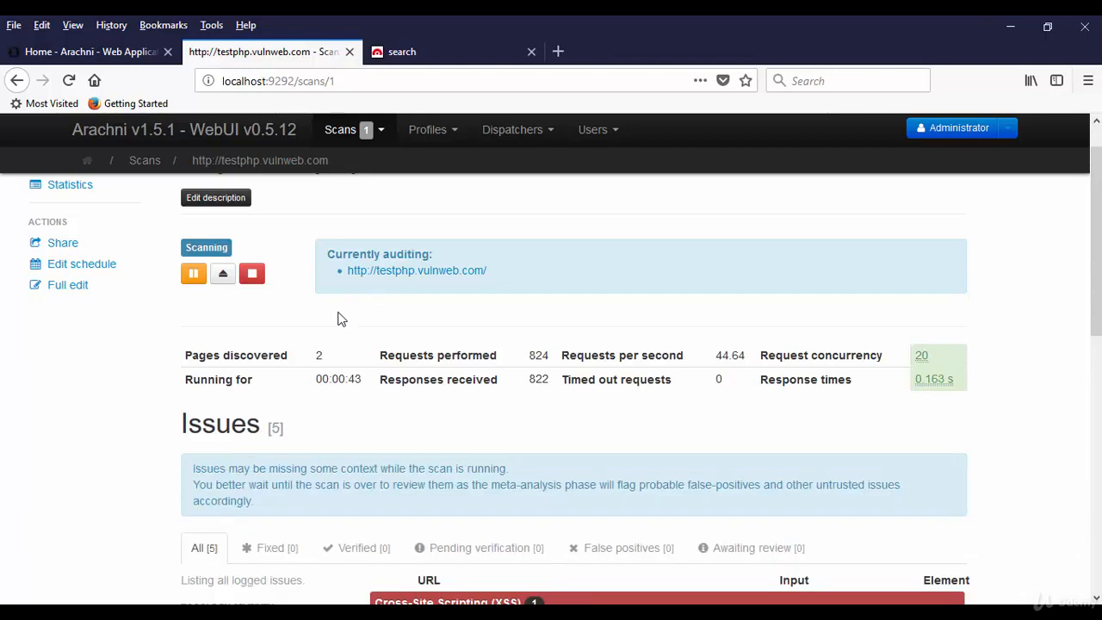
# Scroll to the Issues list and toggle the Cross-Site Scripting (XSS) description
pyautogui.scroll(-5, 337, 318)
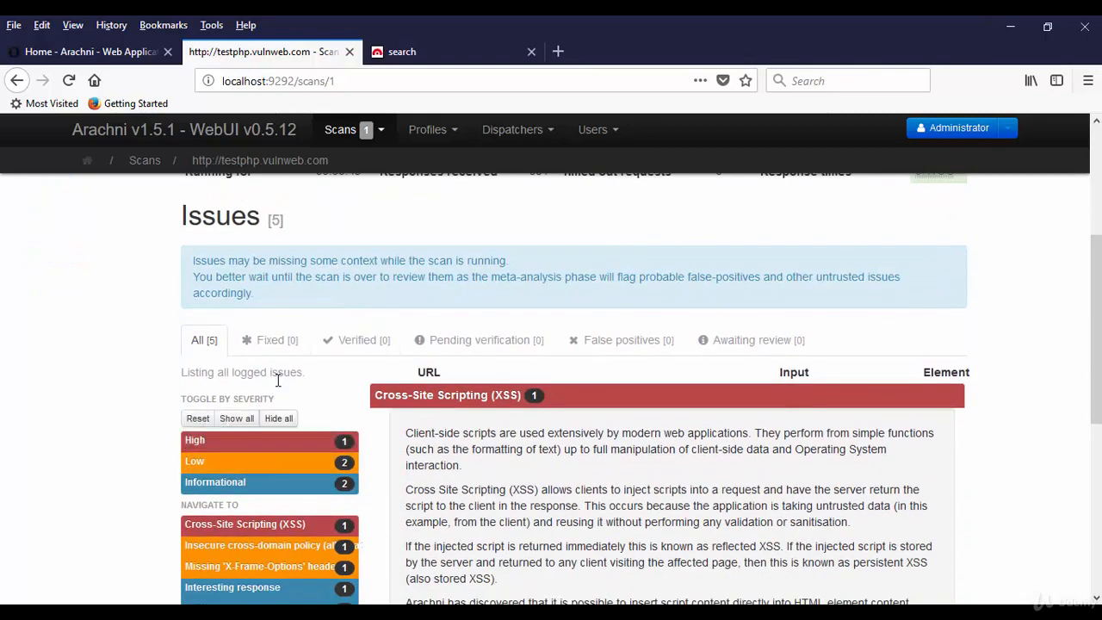
pyautogui.click(279, 418)
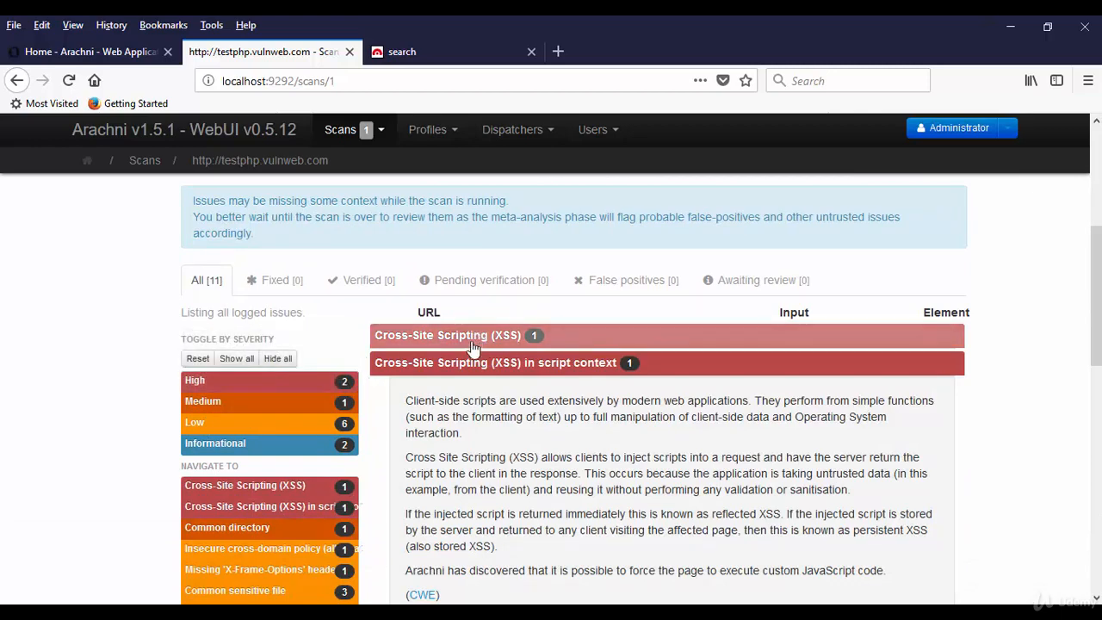
pyautogui.click(284, 359)
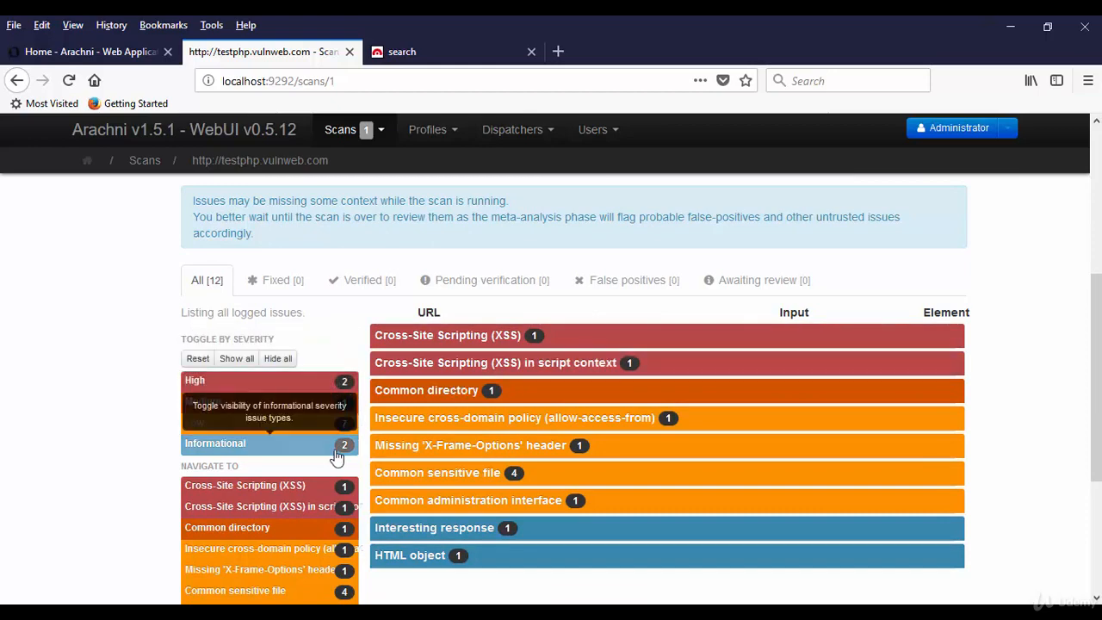
# Expand and collapse the Common directory issue details, then scroll back up
pyautogui.click(427, 390)
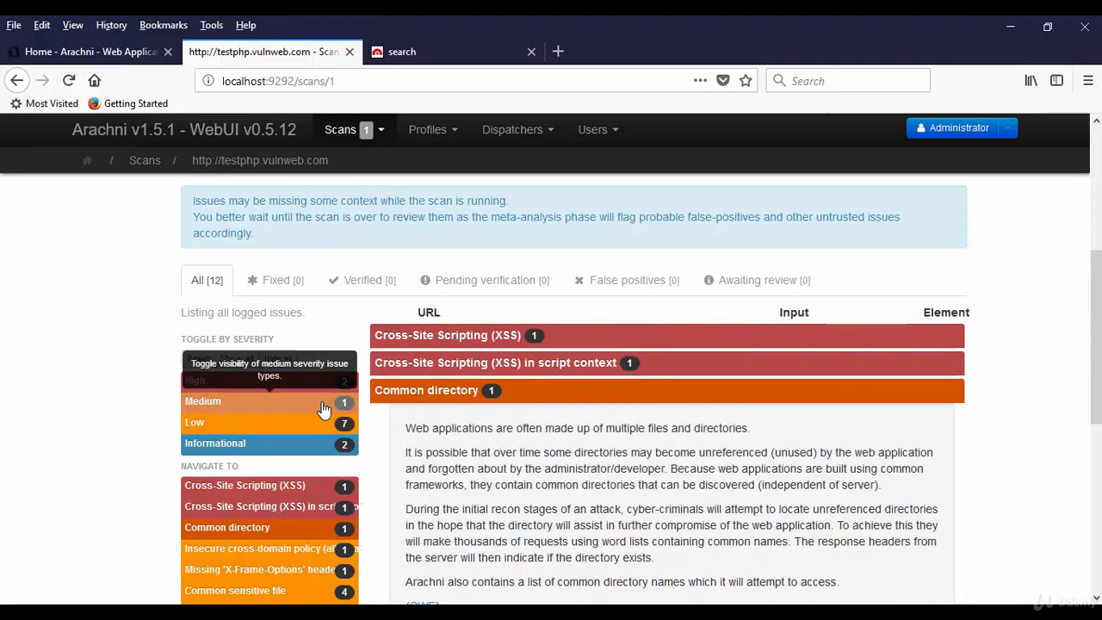
pyautogui.scroll(-1, 505, 428)
pyautogui.scroll(-6, 505, 428)
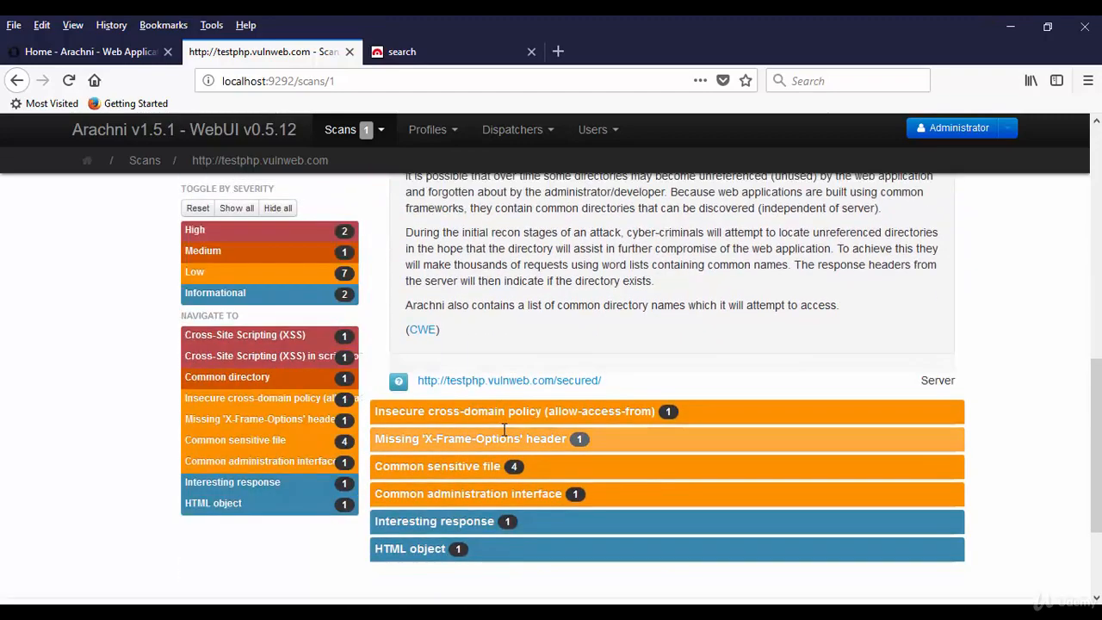
pyautogui.scroll(2, 504, 428)
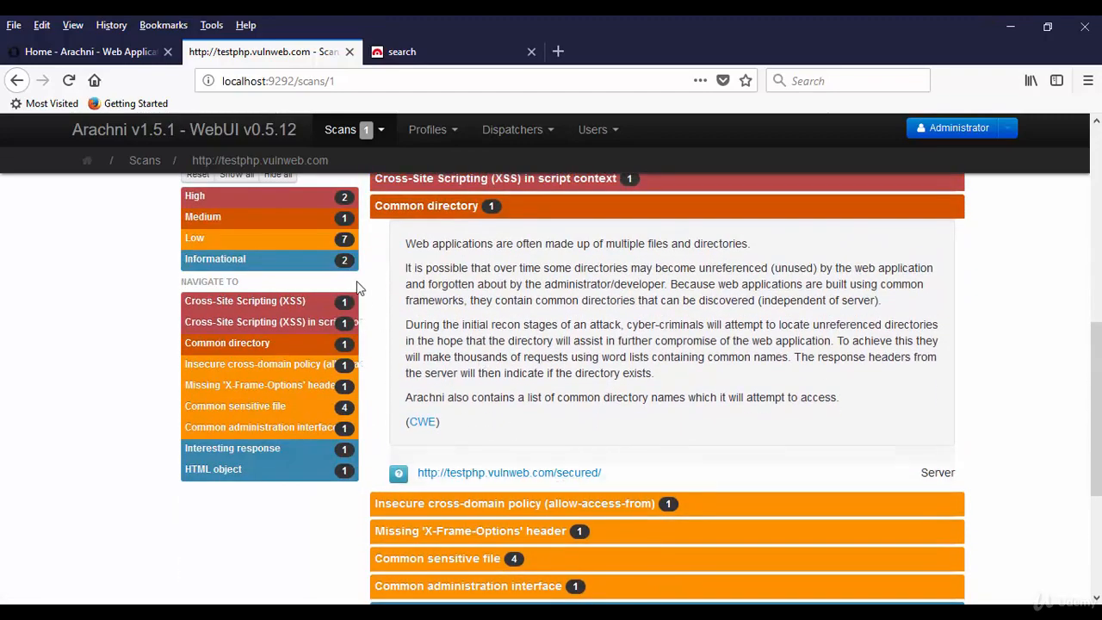
pyautogui.click(286, 229)
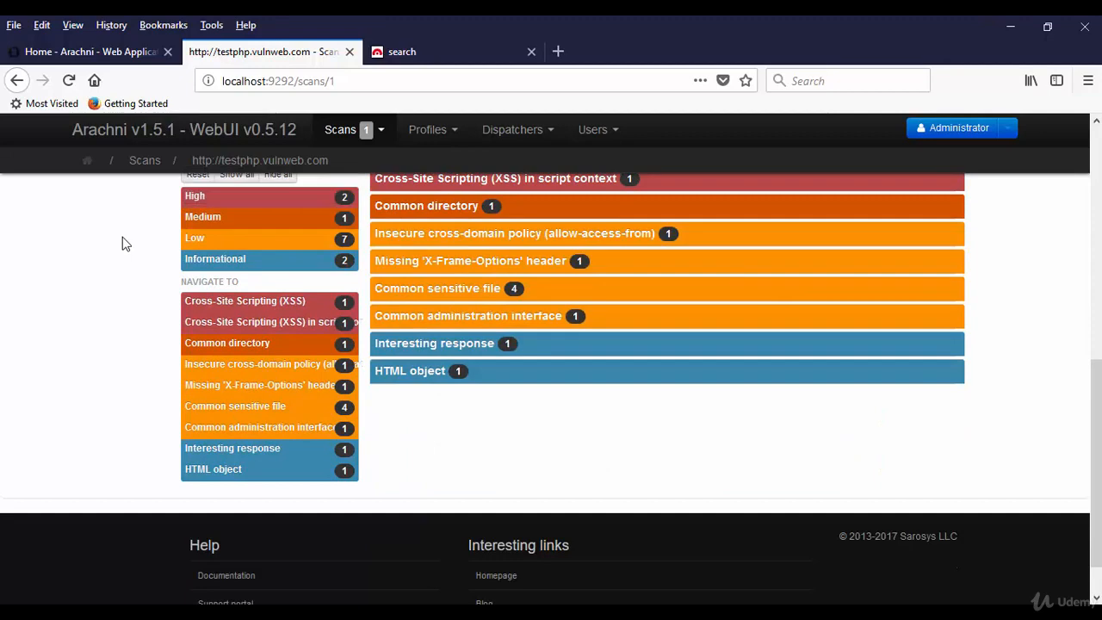
pyautogui.scroll(1, 126, 244)
pyautogui.scroll(2, 123, 244)
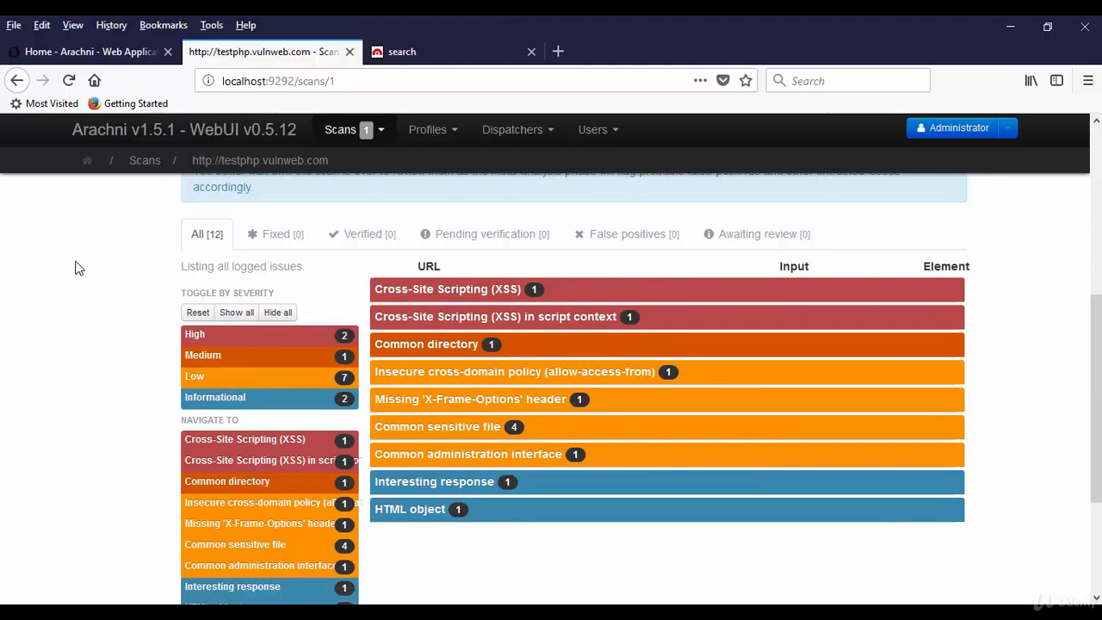
pyautogui.scroll(4, 74, 268)
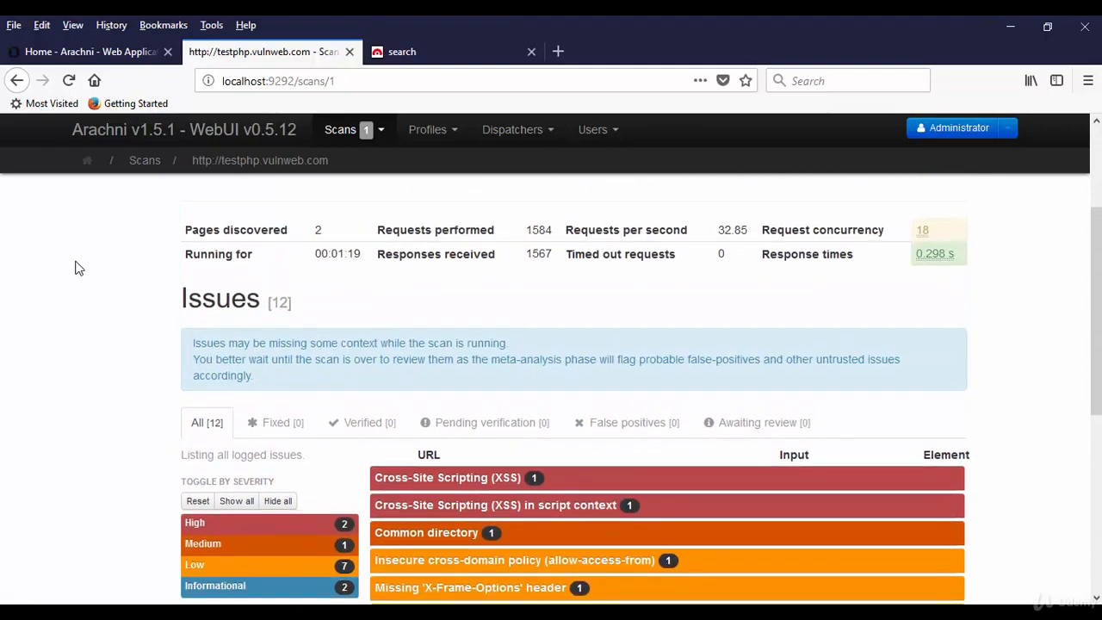
# Expand the Remote File Inclusion issue and highlight its affected showimage.php URL
pyautogui.scroll(-4, 76, 267)
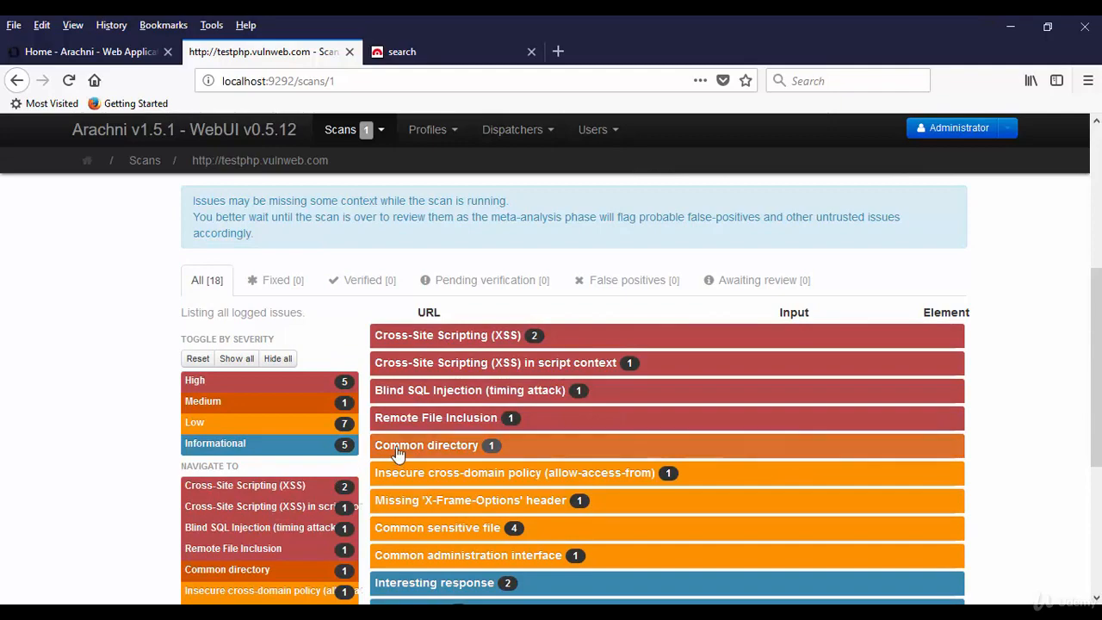
pyautogui.click(482, 422)
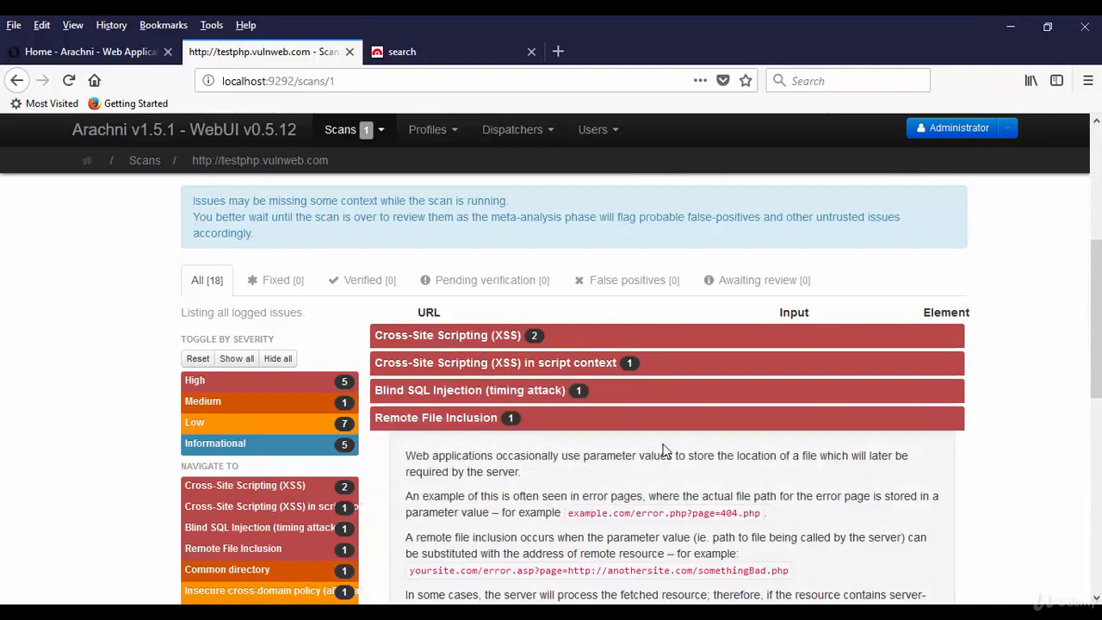
pyautogui.scroll(-2, 663, 448)
pyautogui.scroll(-3, 663, 449)
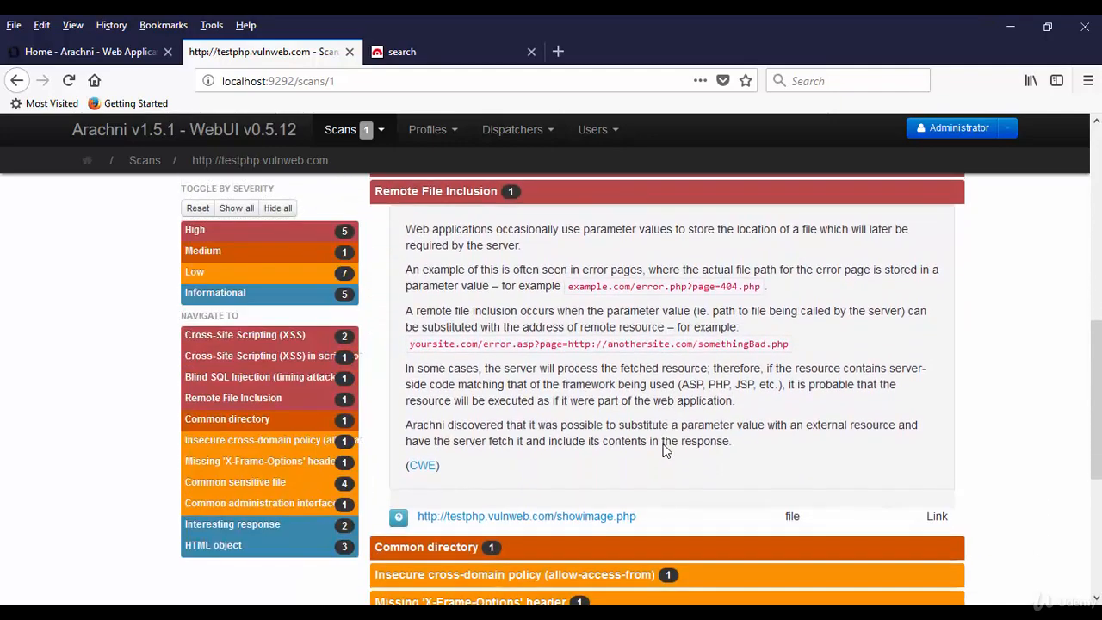
pyautogui.moveTo(648, 513); pyautogui.dragTo(416, 513)
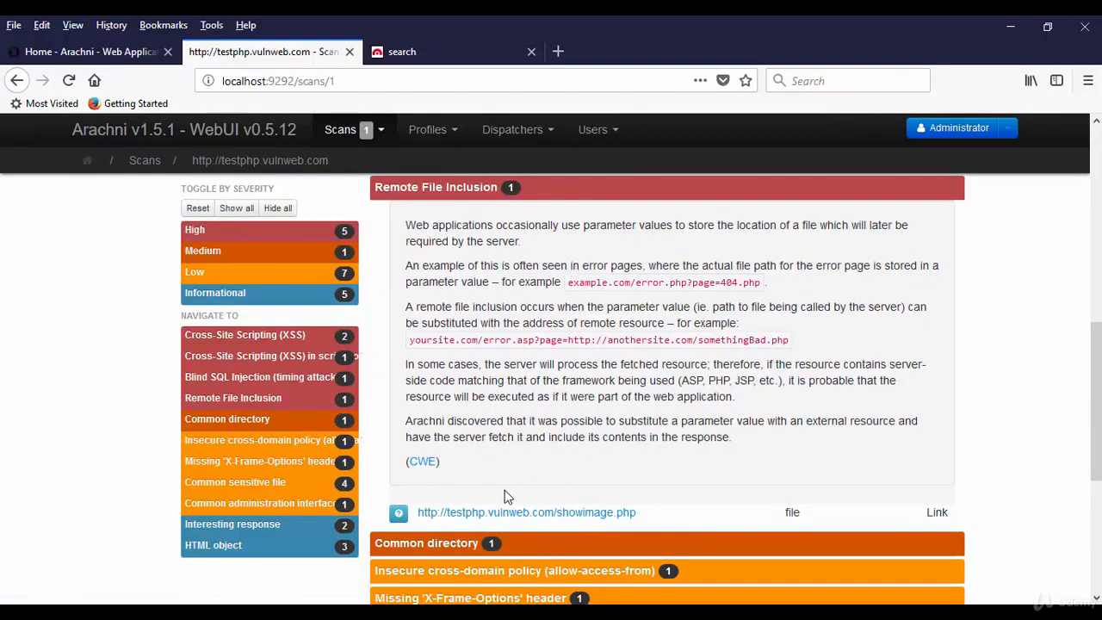
# Expand the Blind SQL Injection (timing attack) issue to show its affected search.php URL
pyautogui.scroll(3, 505, 491)
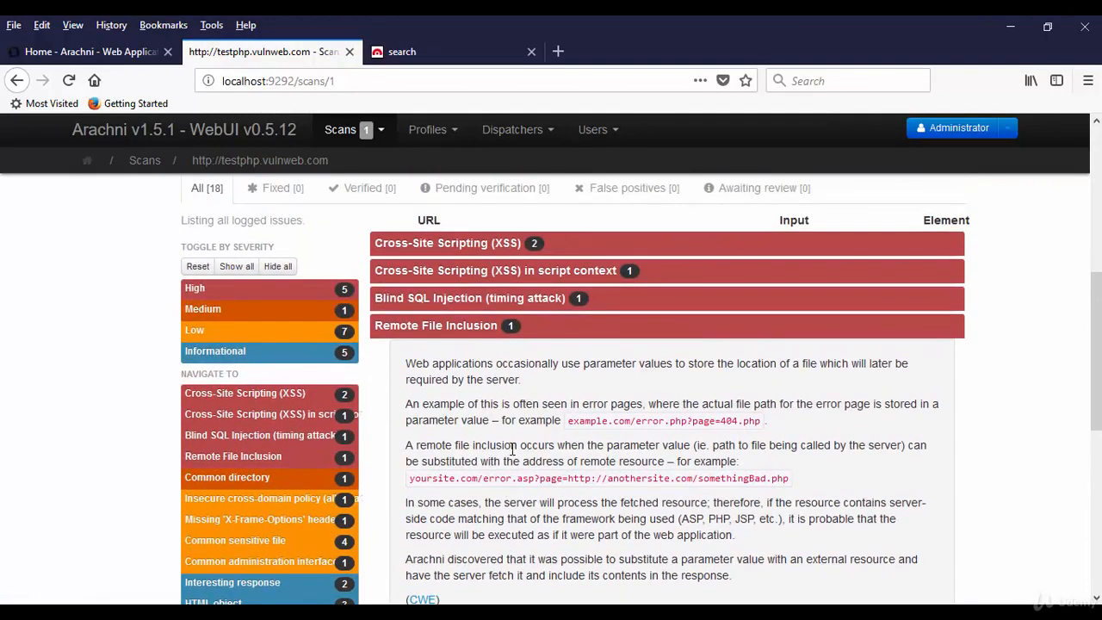
pyautogui.click(613, 301)
pyautogui.scroll(-1, 761, 403)
pyautogui.scroll(-6, 761, 403)
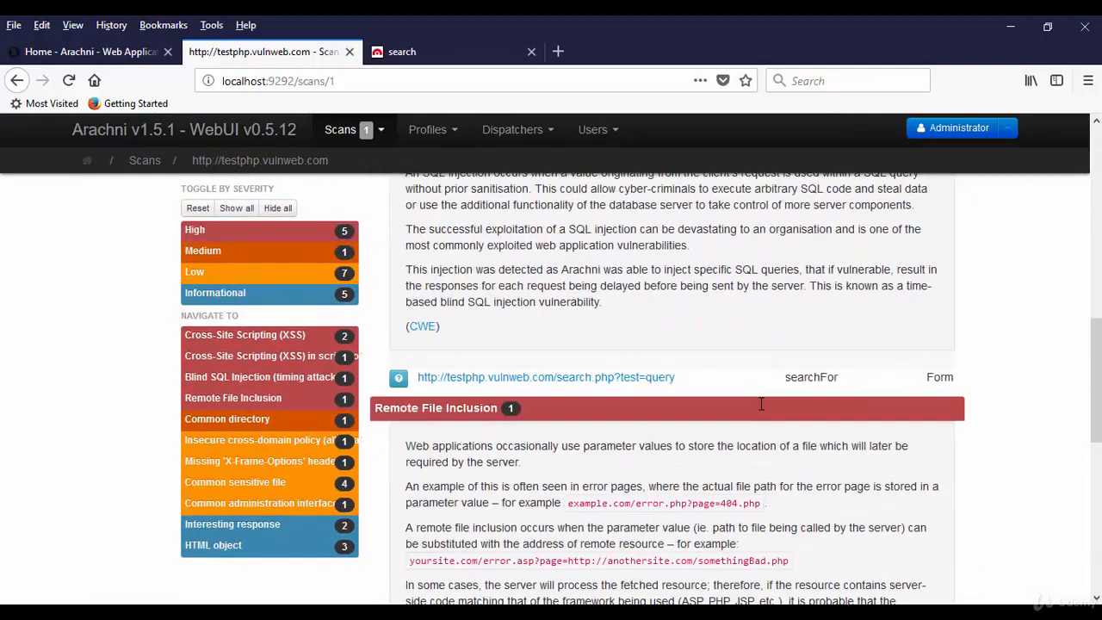